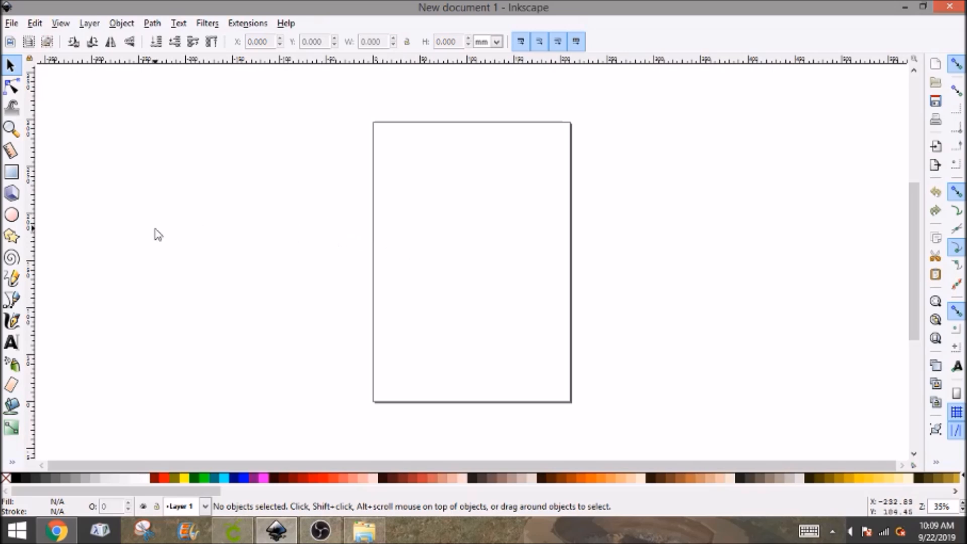
Step: Add a four-line text reading "Be a sunflower / stand tall & / face the / sunshine" on the page
{"action": "left_click", "coordinate": [12, 344]}
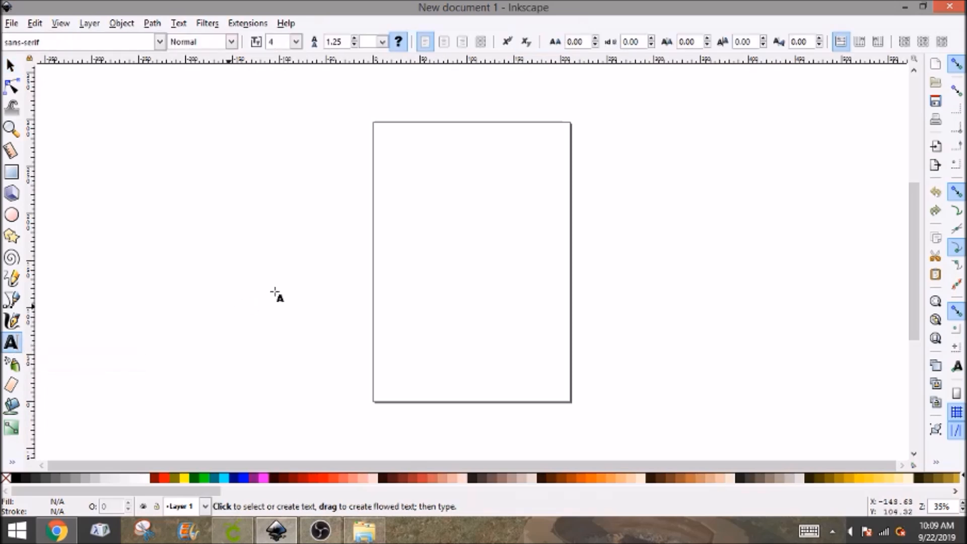
{"action": "left_click", "coordinate": [413, 201]}
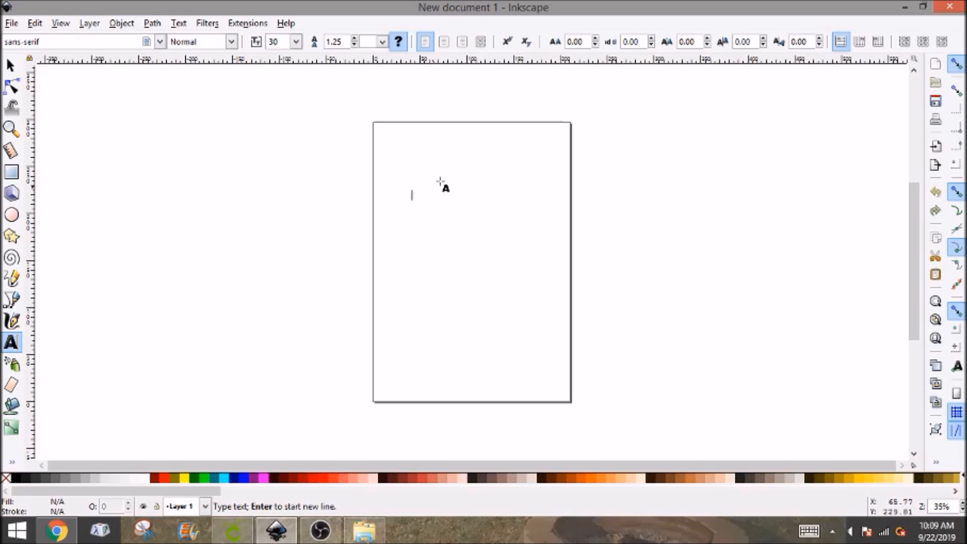
{"action": "type", "text": "Be a sunflower"}
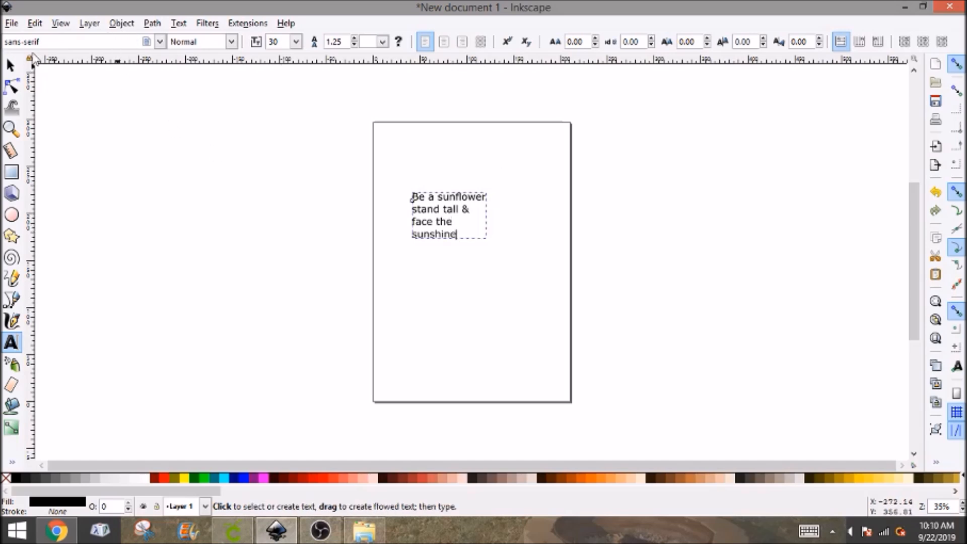
Step: Try the Hello Christmas font on the four-line text
{"action": "left_click", "coordinate": [160, 42]}
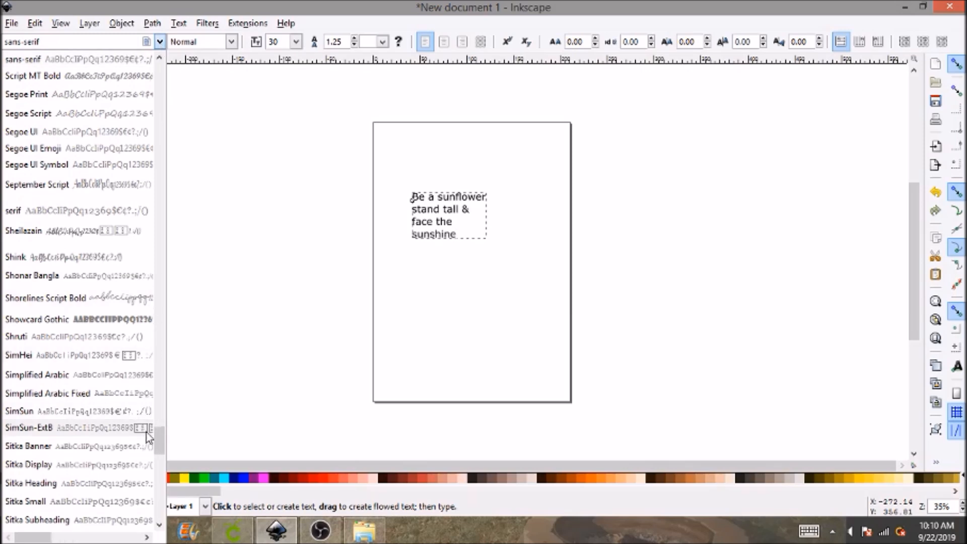
{"action": "left_click_drag", "start_coordinate": [156, 434], "coordinate": [168, 247]}
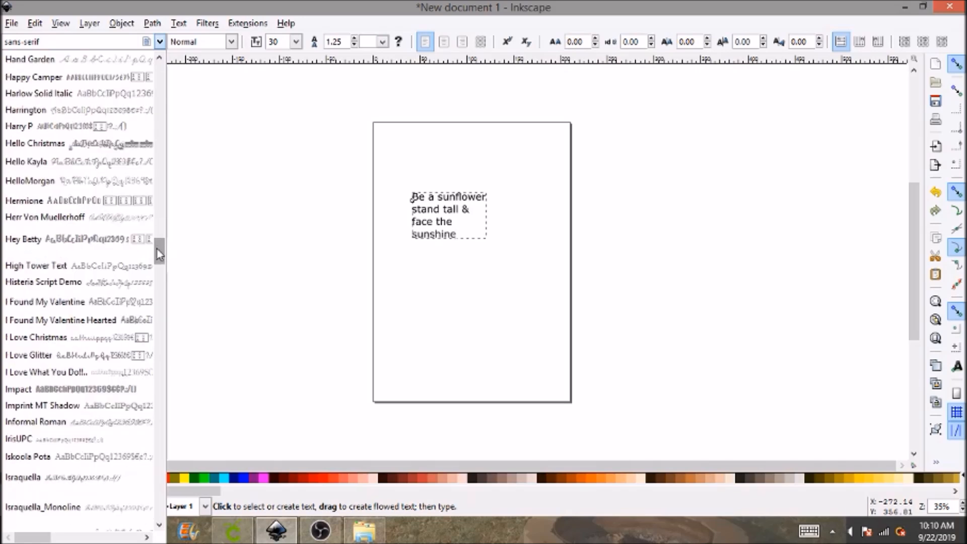
{"action": "left_click", "coordinate": [99, 144]}
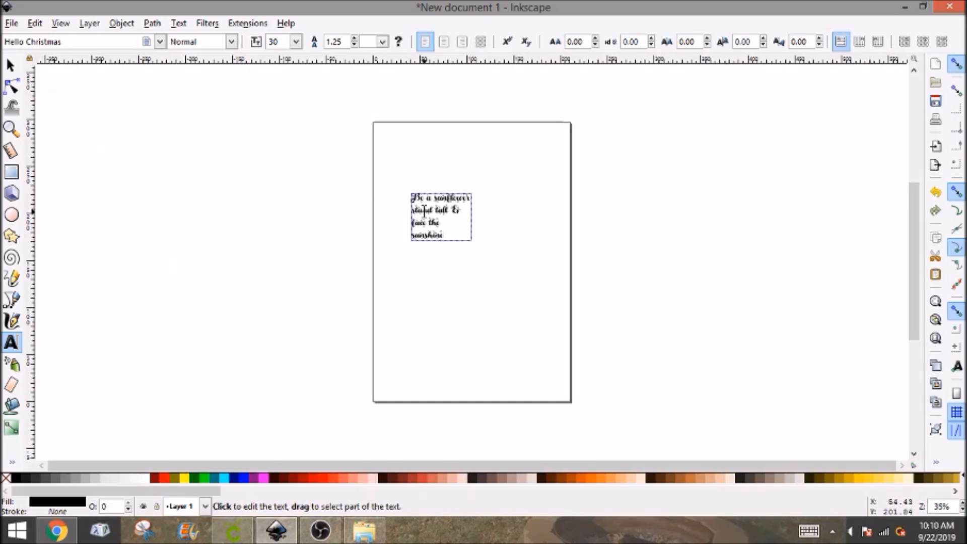
Step: Enlarge the text to about 334 by 262 mm and move it to about X 7, Y 8 mm
{"action": "left_click", "coordinate": [424, 210]}
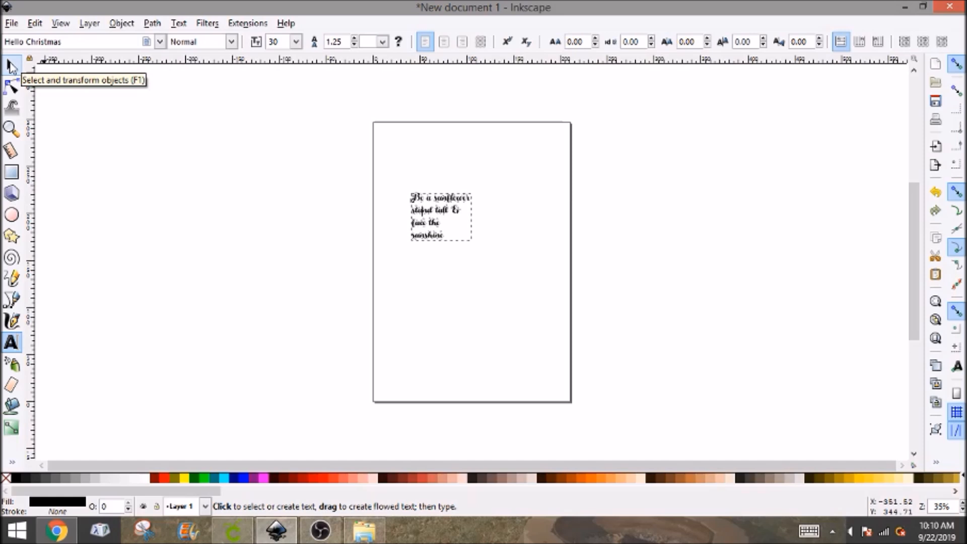
{"action": "left_click", "coordinate": [11, 66]}
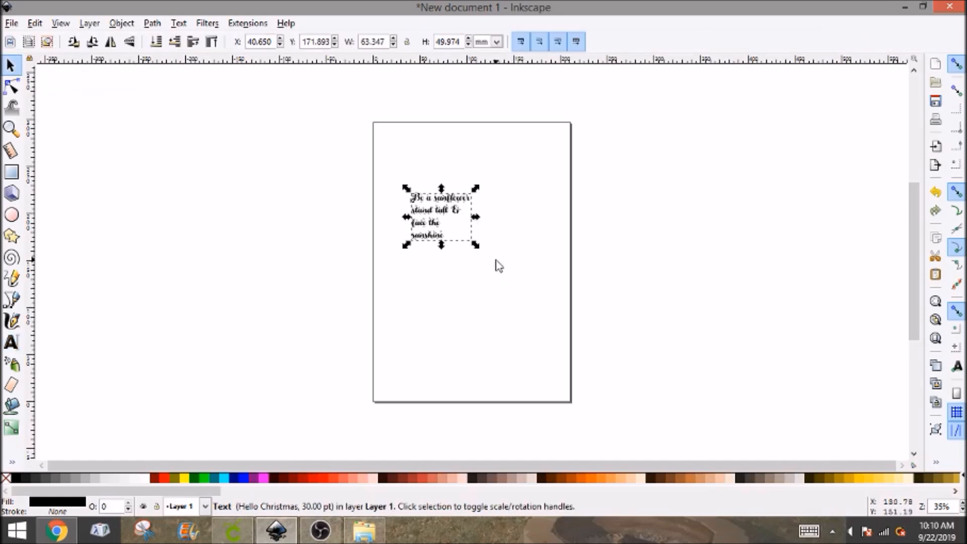
{"action": "left_click_drag", "start_coordinate": [479, 252], "coordinate": [609, 352]}
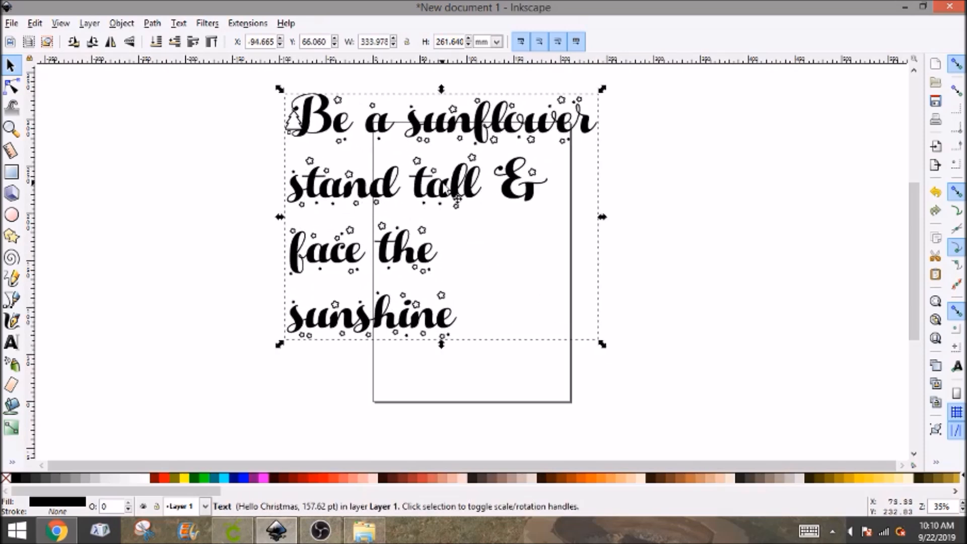
{"action": "left_click_drag", "start_coordinate": [446, 199], "coordinate": [542, 251]}
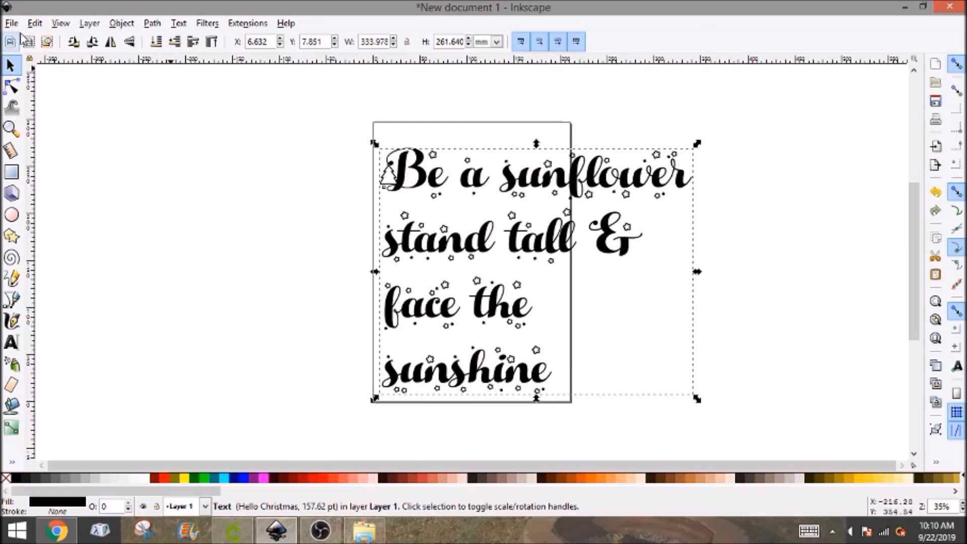
Step: Reopen the enlarged text for editing and try the Great Vibes font on it
{"action": "double_click", "coordinate": [438, 244]}
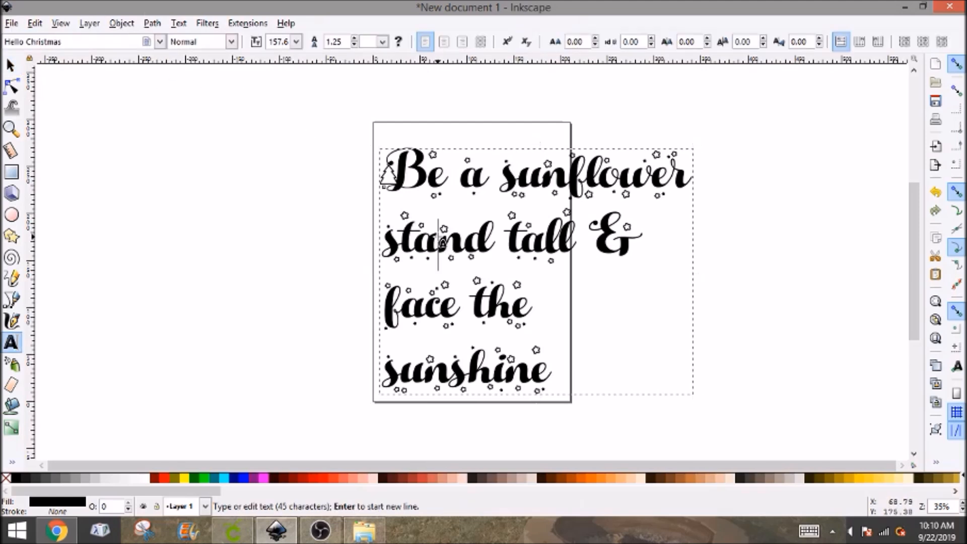
{"action": "left_click", "coordinate": [160, 42]}
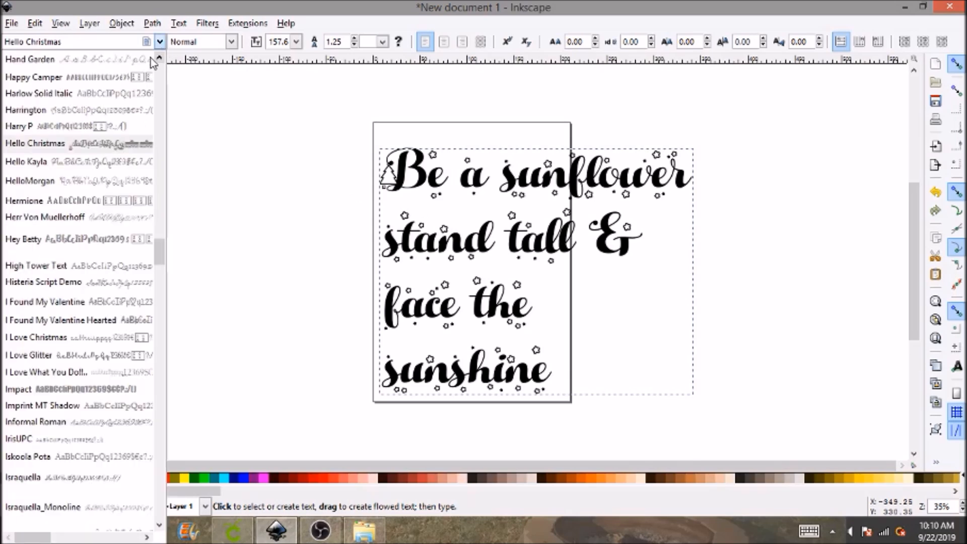
{"action": "scroll", "coordinate": [111, 135], "scroll_direction": "up", "scroll_amount": 1}
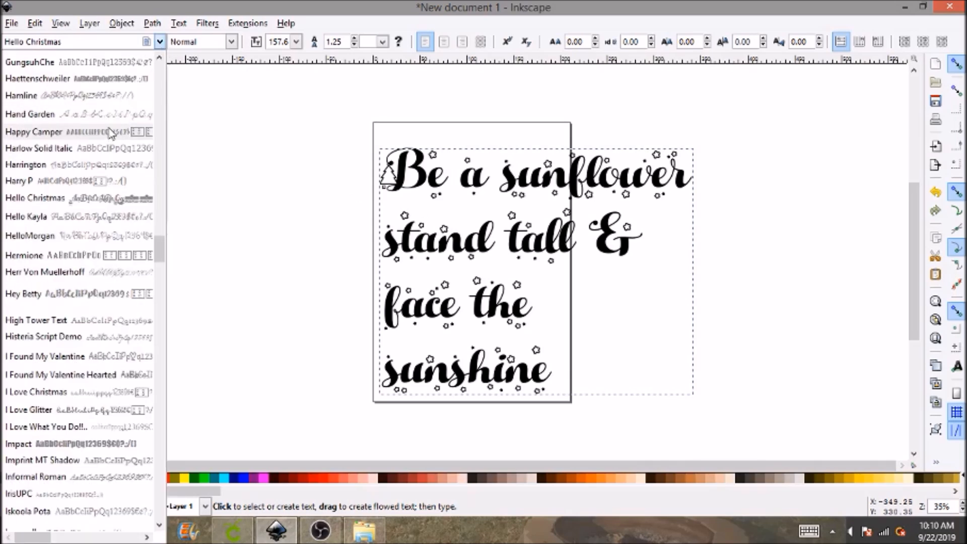
{"action": "scroll", "coordinate": [111, 135], "scroll_direction": "up", "scroll_amount": 2}
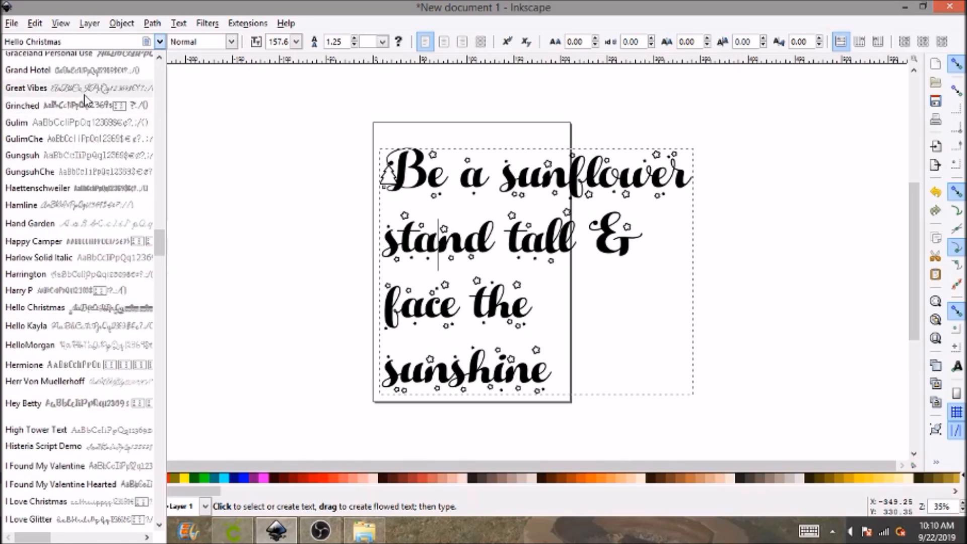
{"action": "left_click", "coordinate": [86, 89]}
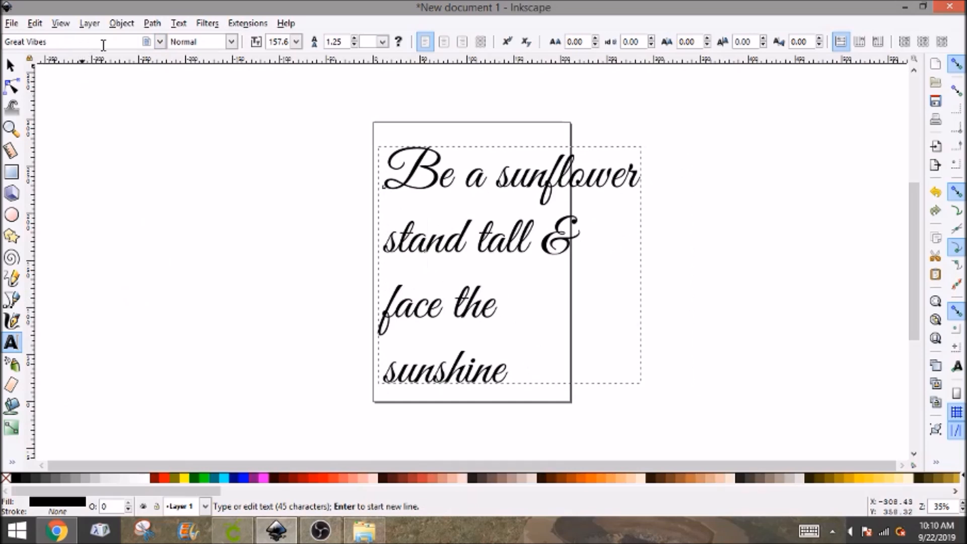
Step: Try the Girls got Rhythm Personal Use font on the text
{"action": "left_click", "coordinate": [160, 42]}
{"action": "scroll", "coordinate": [114, 82], "scroll_direction": "up", "scroll_amount": 2}
{"action": "scroll", "coordinate": [109, 91], "scroll_direction": "up", "scroll_amount": 3}
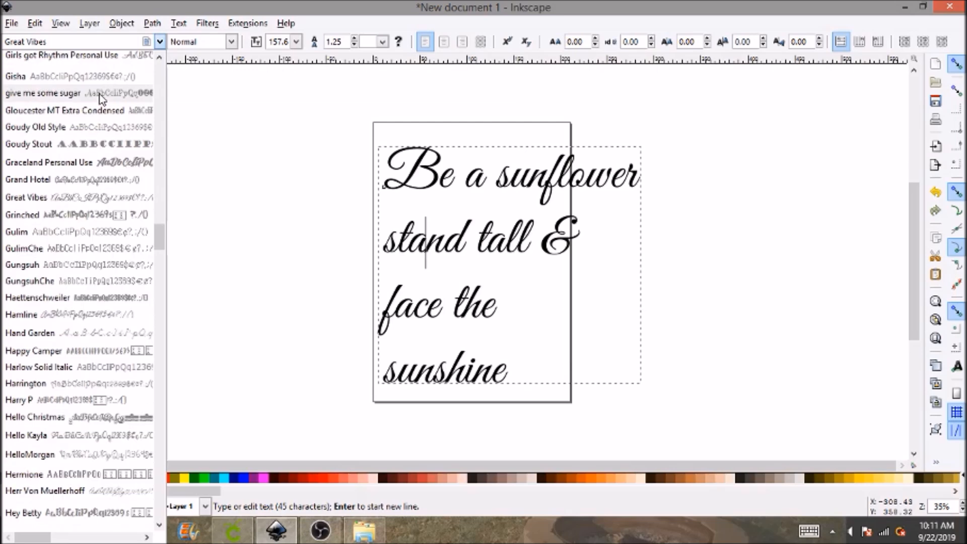
{"action": "left_click", "coordinate": [110, 60]}
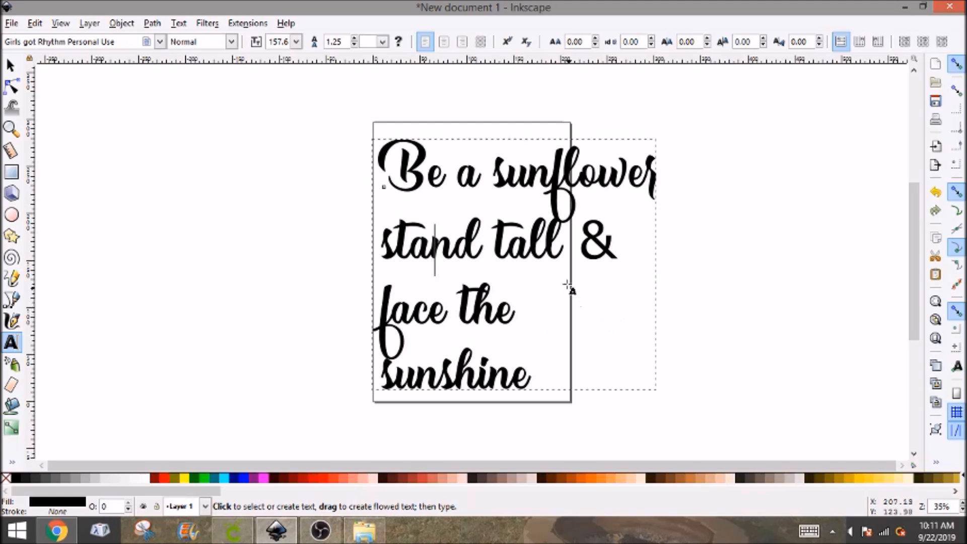
Step: Try the Graceland Personal Use font on the text
{"action": "left_click", "coordinate": [610, 250]}
{"action": "left_click", "coordinate": [159, 41]}
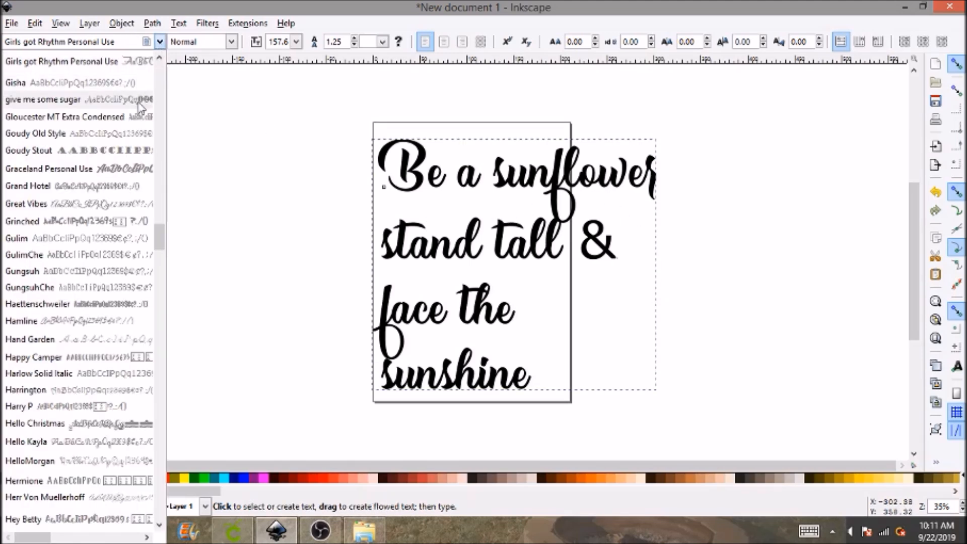
{"action": "left_click", "coordinate": [50, 169]}
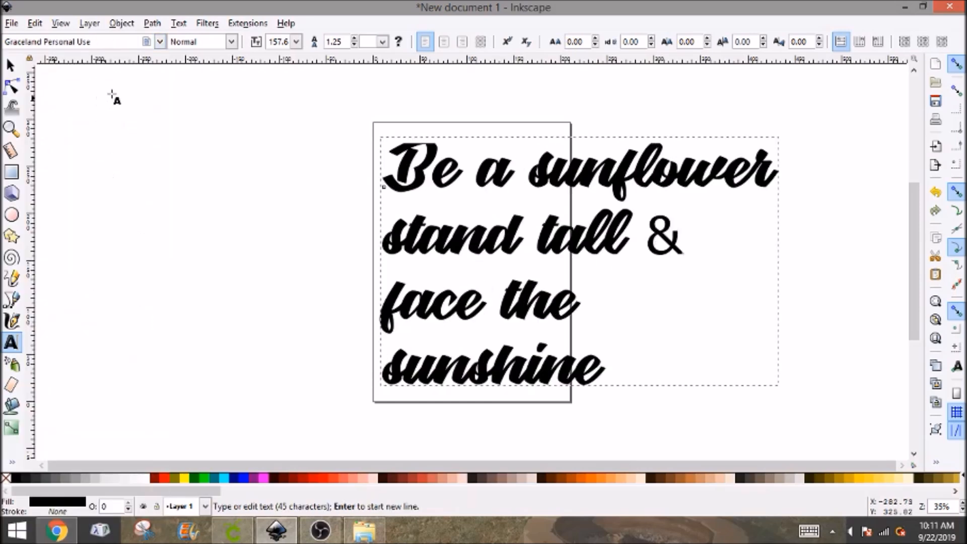
Step: Set the font of the whole text to Liar Script and deselect it
{"action": "left_click", "coordinate": [159, 42]}
{"action": "scroll", "coordinate": [90, 242], "scroll_direction": "down", "scroll_amount": 9}
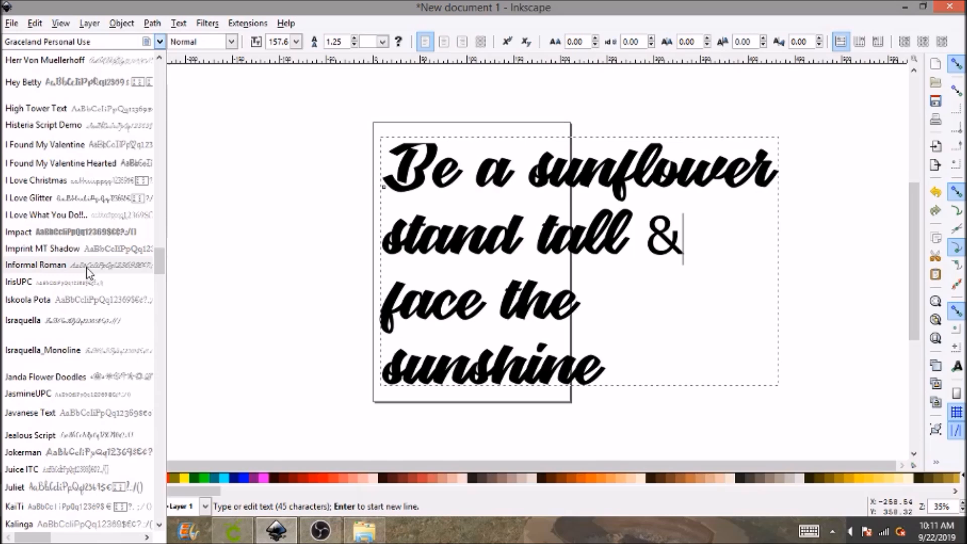
{"action": "scroll", "coordinate": [86, 276], "scroll_direction": "down", "scroll_amount": 6}
{"action": "scroll", "coordinate": [78, 397], "scroll_direction": "down", "scroll_amount": 6}
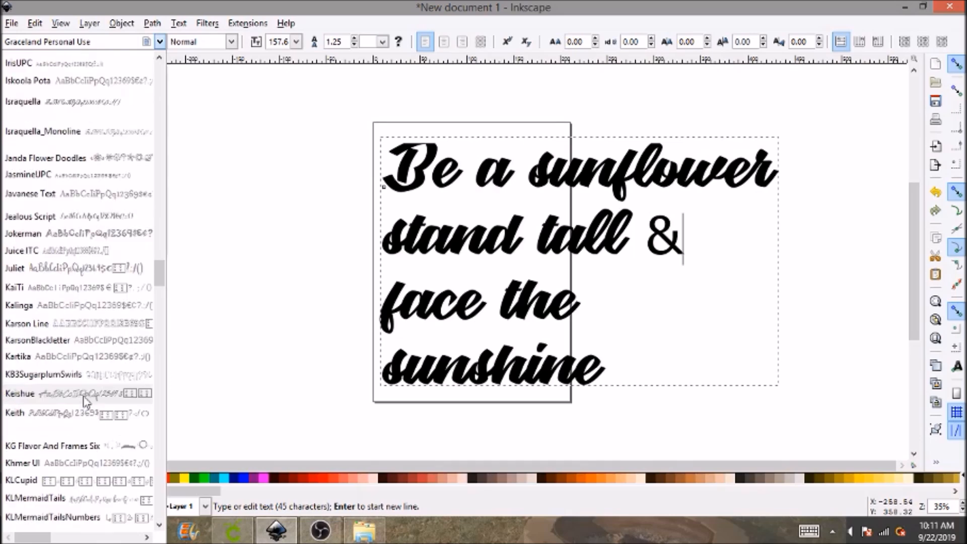
{"action": "scroll", "coordinate": [85, 400], "scroll_direction": "down", "scroll_amount": 3}
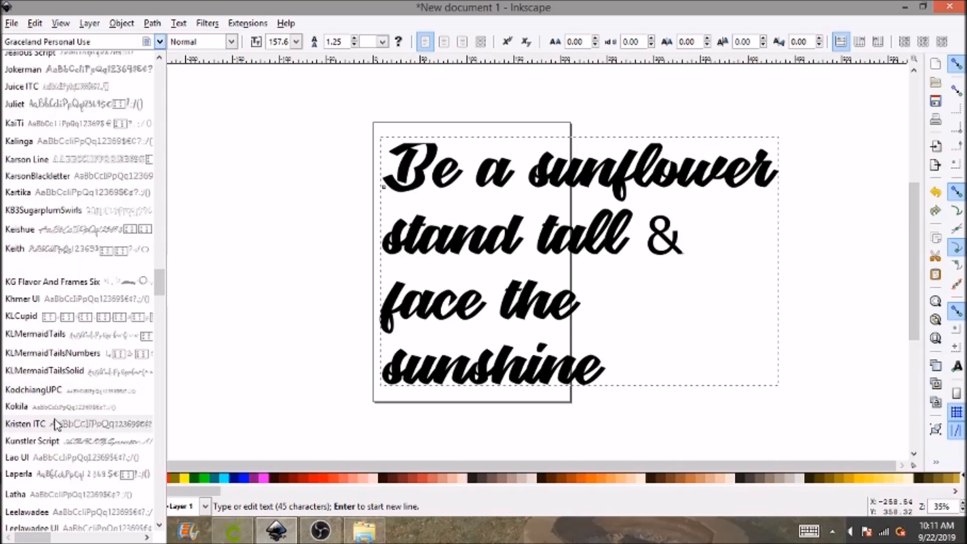
{"action": "scroll", "coordinate": [60, 429], "scroll_direction": "down", "scroll_amount": 2}
{"action": "scroll", "coordinate": [77, 423], "scroll_direction": "down", "scroll_amount": 3}
{"action": "scroll", "coordinate": [96, 428], "scroll_direction": "down", "scroll_amount": 1}
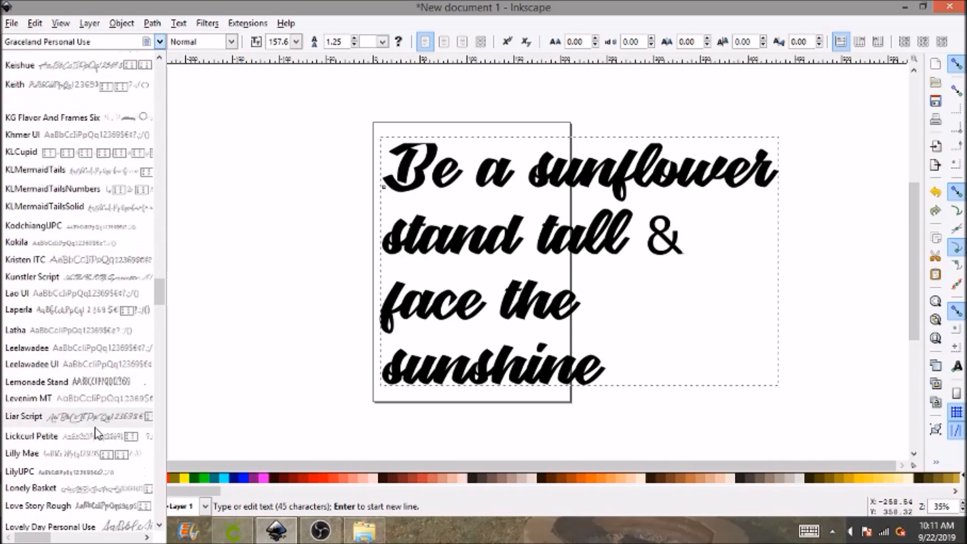
{"action": "left_click", "coordinate": [100, 418]}
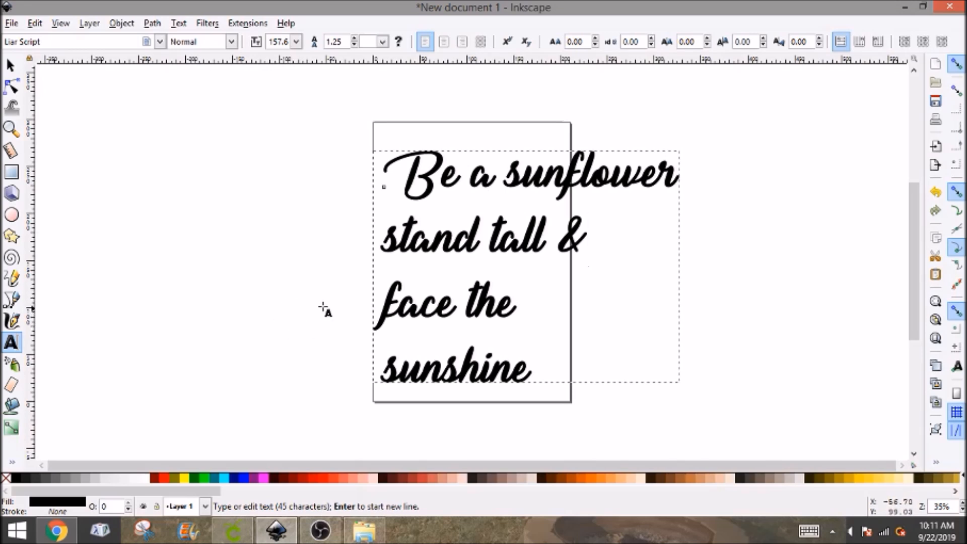
{"action": "left_click", "coordinate": [356, 272]}
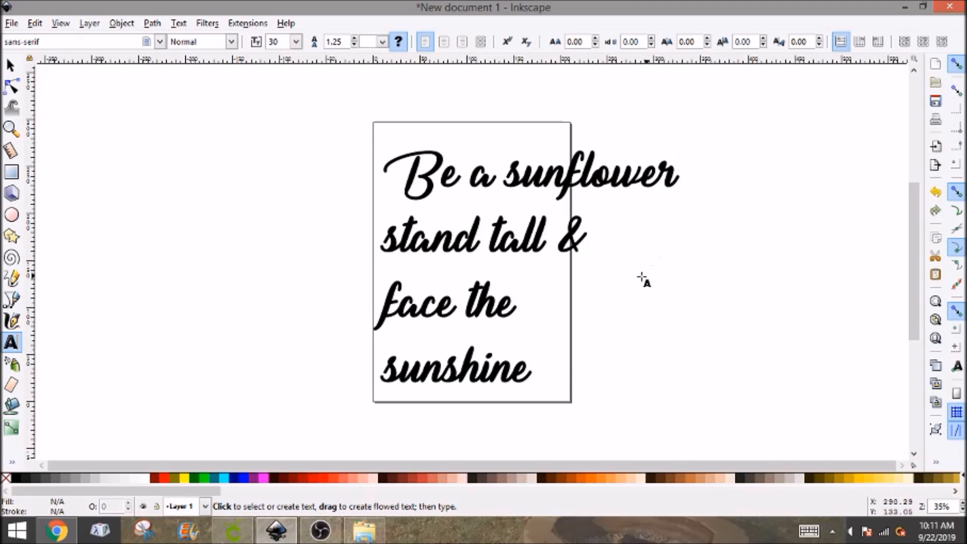
Step: Select the finished text as an object and convert it to a path with Object to Path
{"action": "left_click", "coordinate": [540, 184]}
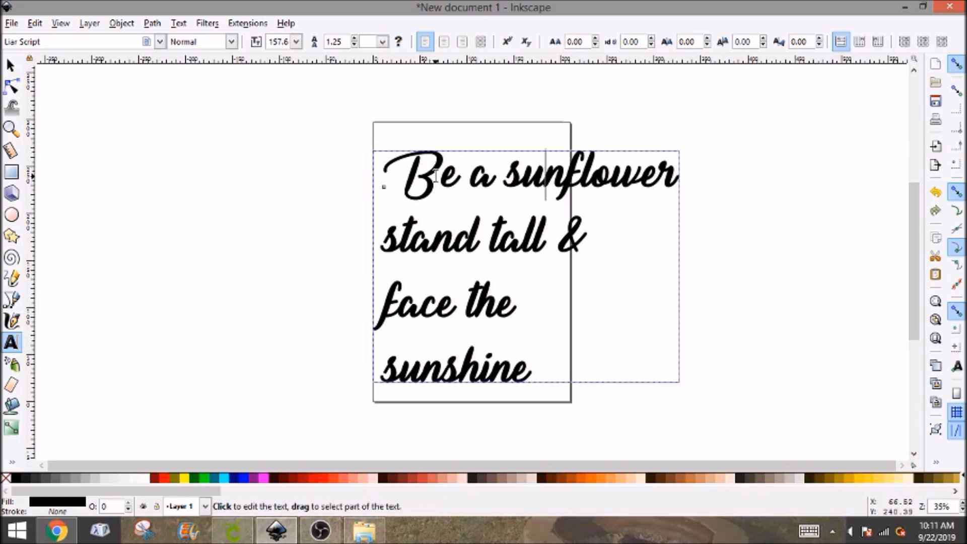
{"action": "left_click", "coordinate": [19, 73]}
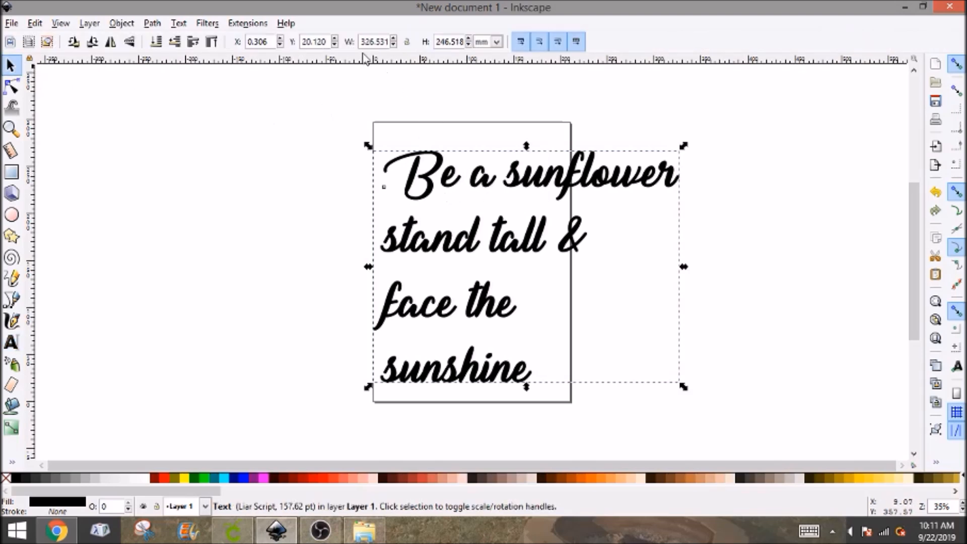
{"action": "left_click", "coordinate": [153, 24]}
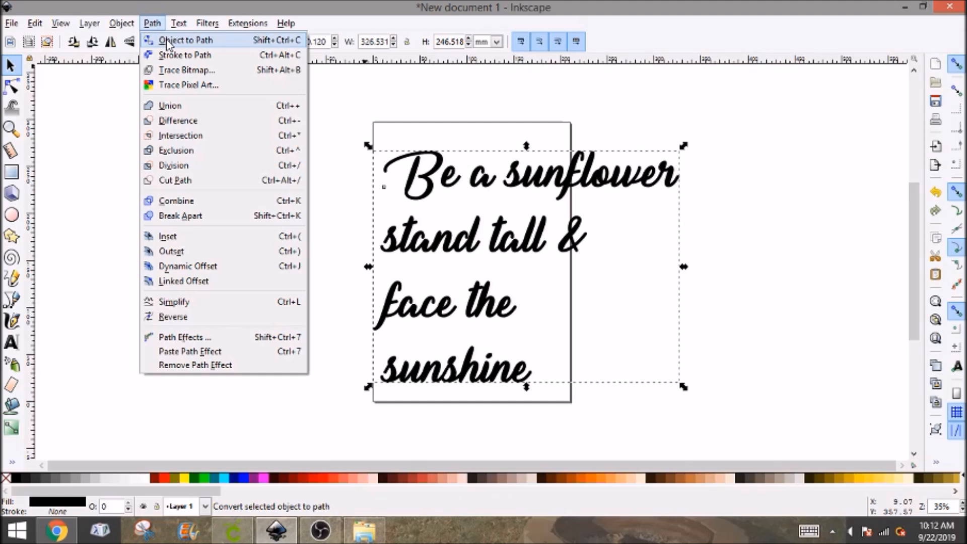
{"action": "left_click", "coordinate": [167, 42]}
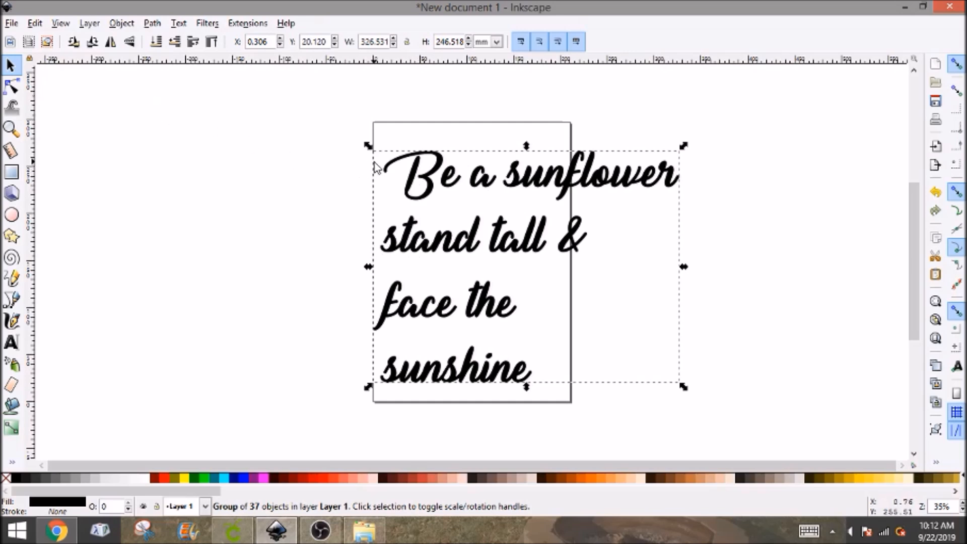
Step: Ungroup the converted text into separate letter paths and clear the selection
{"action": "left_click", "coordinate": [122, 23]}
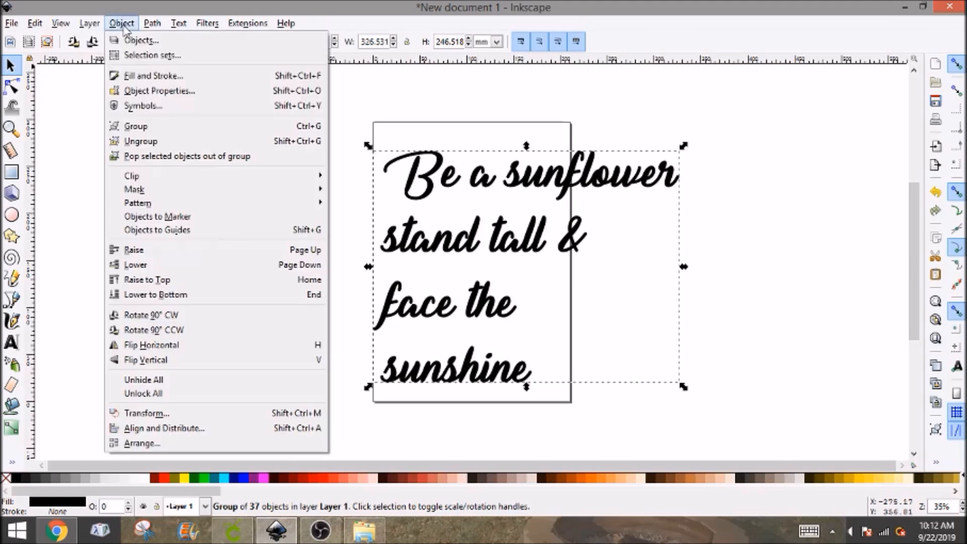
{"action": "left_click", "coordinate": [126, 142]}
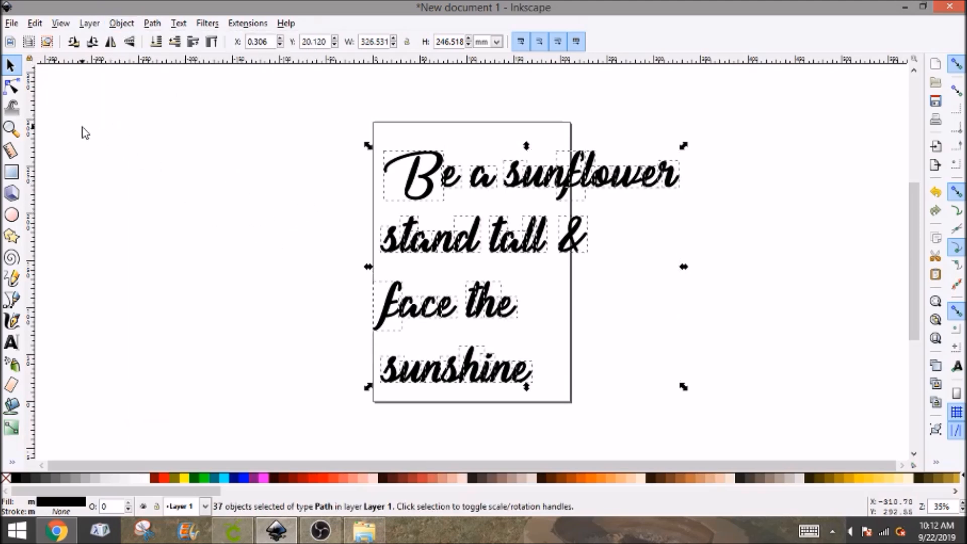
{"action": "left_click", "coordinate": [217, 138]}
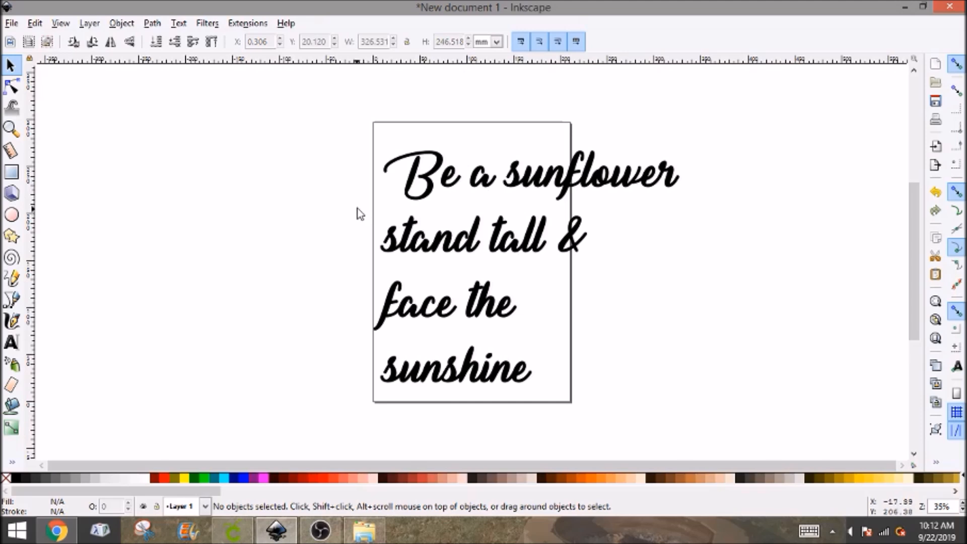
Step: Turn off snapping and move the "stand tall &" letters up close beneath the first line, at about X 56, Y 186 mm
{"action": "left_click_drag", "start_coordinate": [356, 207], "coordinate": [381, 234]}
{"action": "left_click_drag", "start_coordinate": [423, 257], "coordinate": [549, 237]}
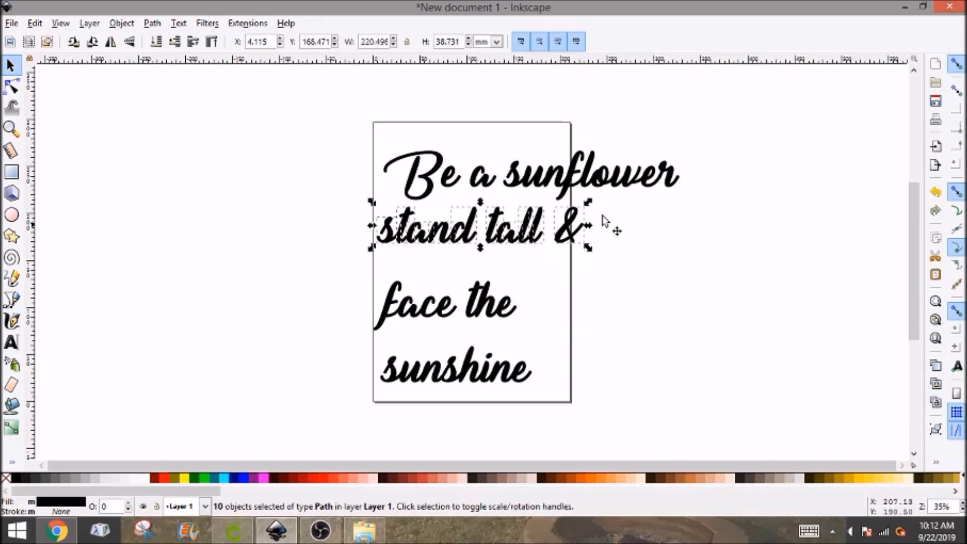
{"action": "left_click", "coordinate": [957, 64]}
{"action": "left_click_drag", "start_coordinate": [539, 227], "coordinate": [588, 210]}
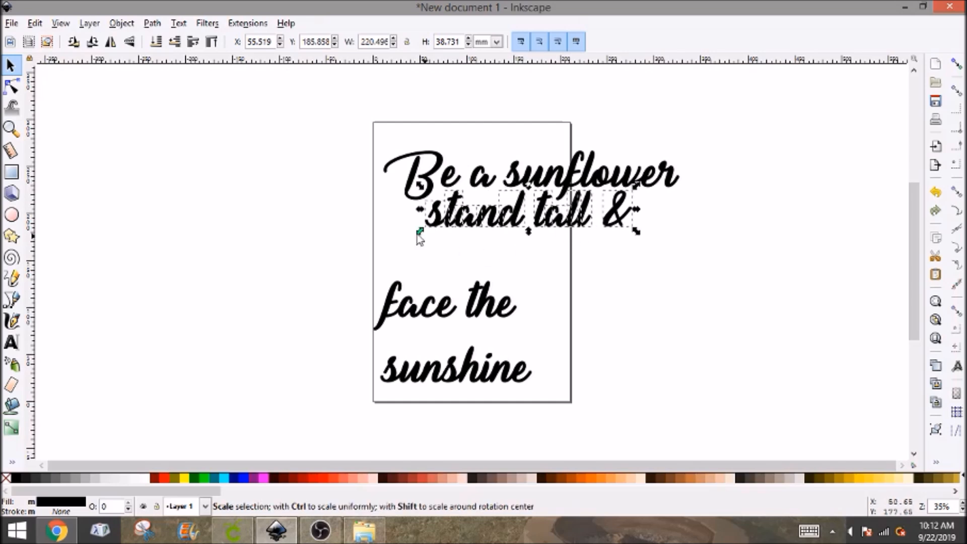
Step: Select the "face the" letters and move them up close beneath the "stand tall &" line
{"action": "left_click", "coordinate": [367, 249]}
{"action": "mouse_move", "coordinate": [339, 260]}
{"action": "left_mouse_down"}
{"action": "mouse_move", "coordinate": [522, 346]}
{"action": "mouse_move", "coordinate": [564, 277]}
{"action": "mouse_move", "coordinate": [516, 274]}
{"action": "mouse_move", "coordinate": [508, 266]}
{"action": "mouse_move", "coordinate": [516, 264]}
{"action": "left_mouse_up"}
{"action": "left_click", "coordinate": [403, 330]}
Step: Select the "sunshine" letters, move them up beneath the end of "face the" at about X 115, Y 115 mm, and clear the selection
{"action": "left_click_drag", "start_coordinate": [358, 352], "coordinate": [549, 406]}
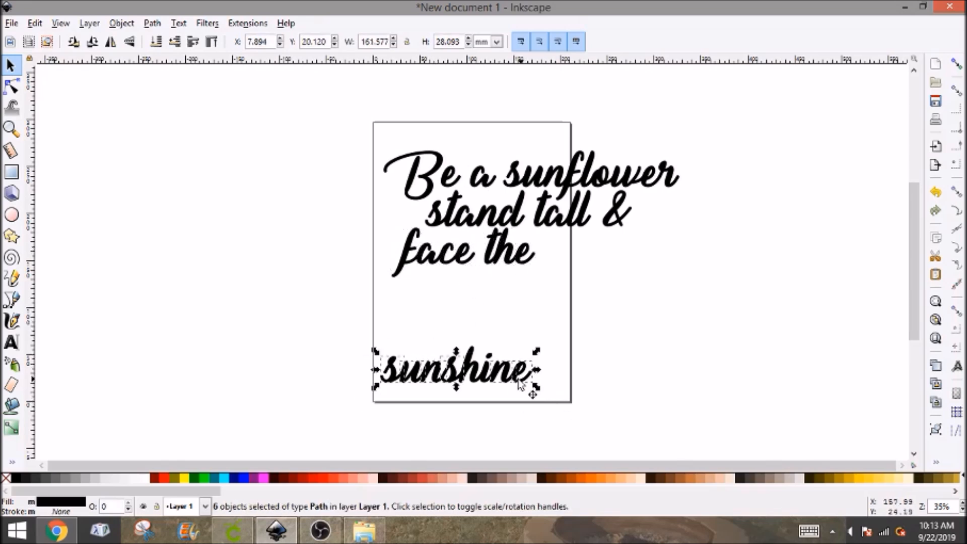
{"action": "left_click_drag", "start_coordinate": [346, 322], "coordinate": [563, 410]}
{"action": "left_click_drag", "start_coordinate": [509, 390], "coordinate": [579, 302]}
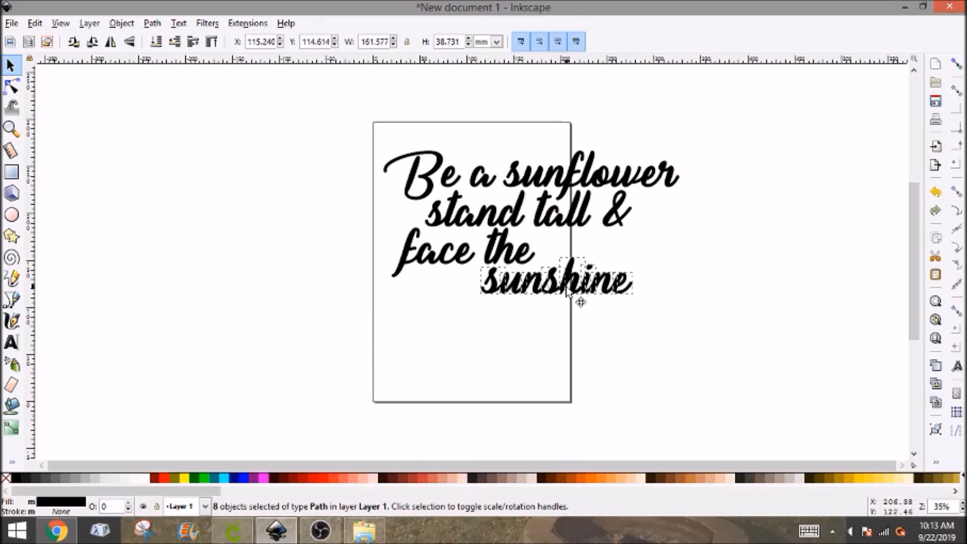
{"action": "left_click", "coordinate": [660, 339]}
Step: Select all the lettering, move it to about X -43, Y 99 mm, and merge the letters into one path with Union
{"action": "left_click_drag", "start_coordinate": [775, 360], "coordinate": [361, 123]}
{"action": "left_click_drag", "start_coordinate": [574, 173], "coordinate": [524, 192]}
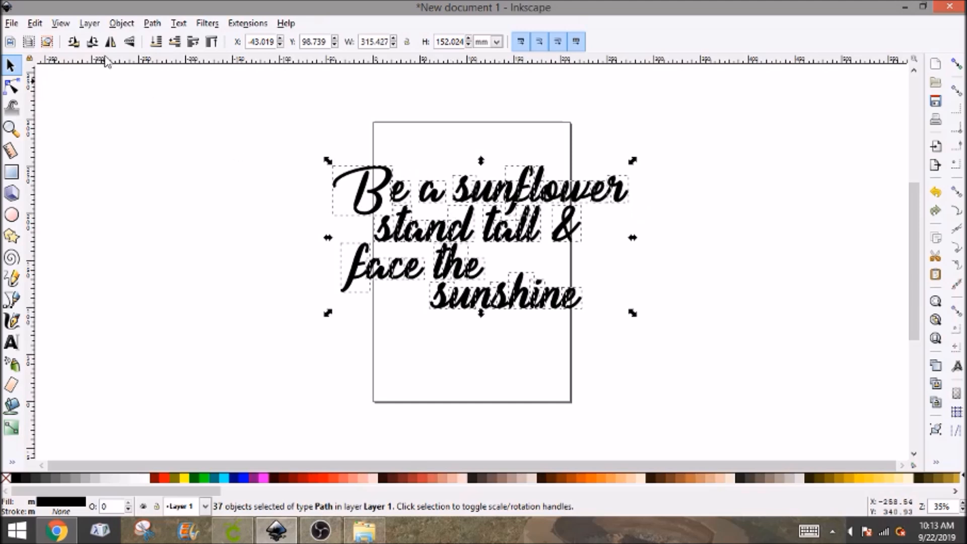
{"action": "left_click", "coordinate": [152, 23]}
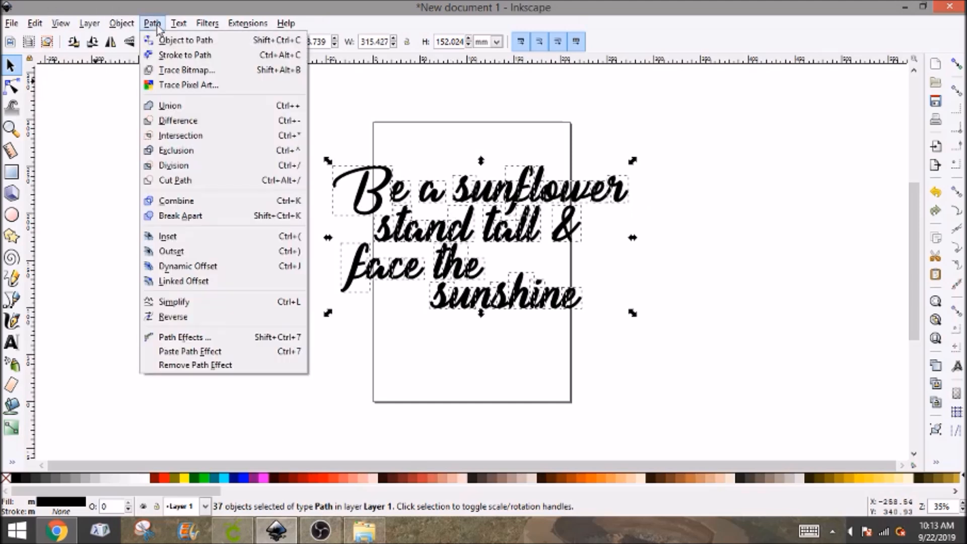
{"action": "left_click", "coordinate": [170, 110]}
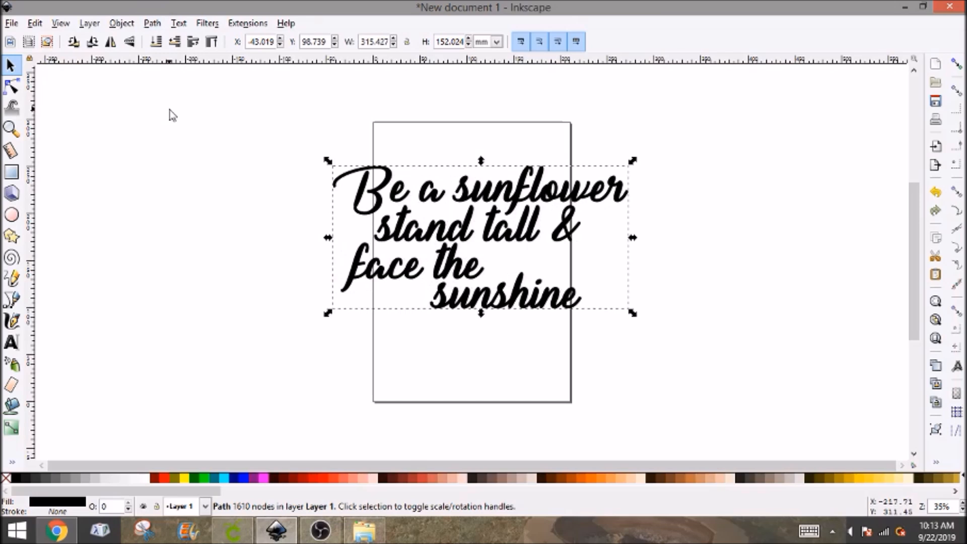
Step: Create a linked offset of the lettering, fill it bright blue and expand its outline by about 15.9 pt
{"action": "left_click", "coordinate": [151, 23]}
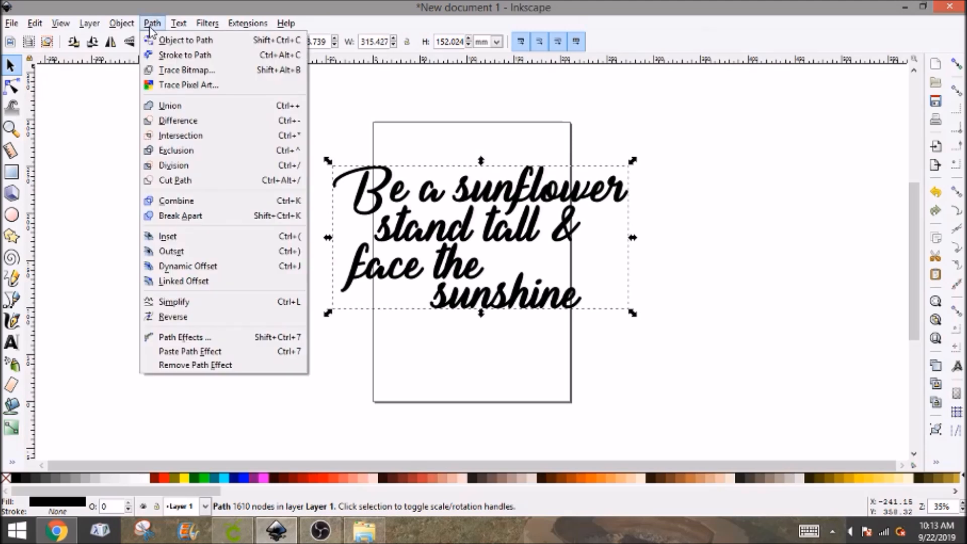
{"action": "left_click", "coordinate": [172, 283]}
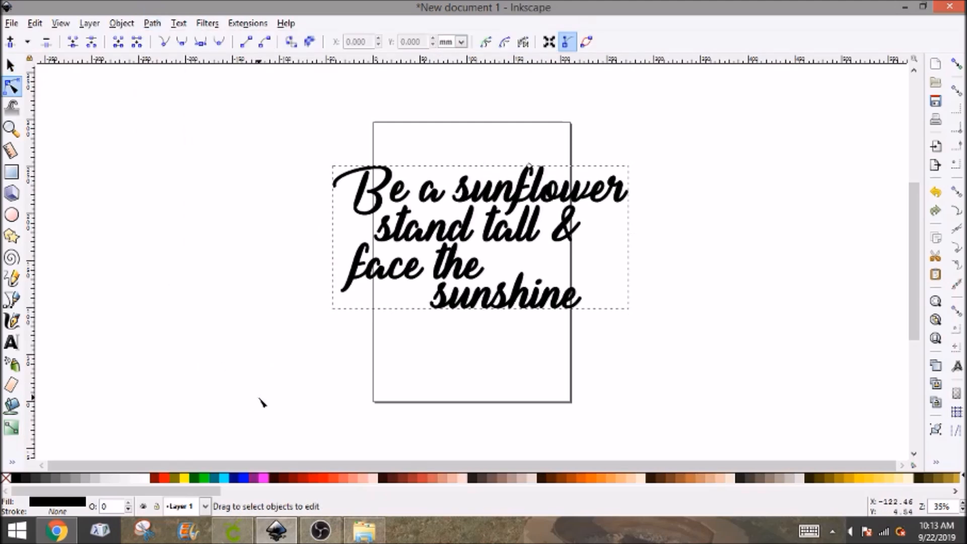
{"action": "left_click", "coordinate": [225, 479]}
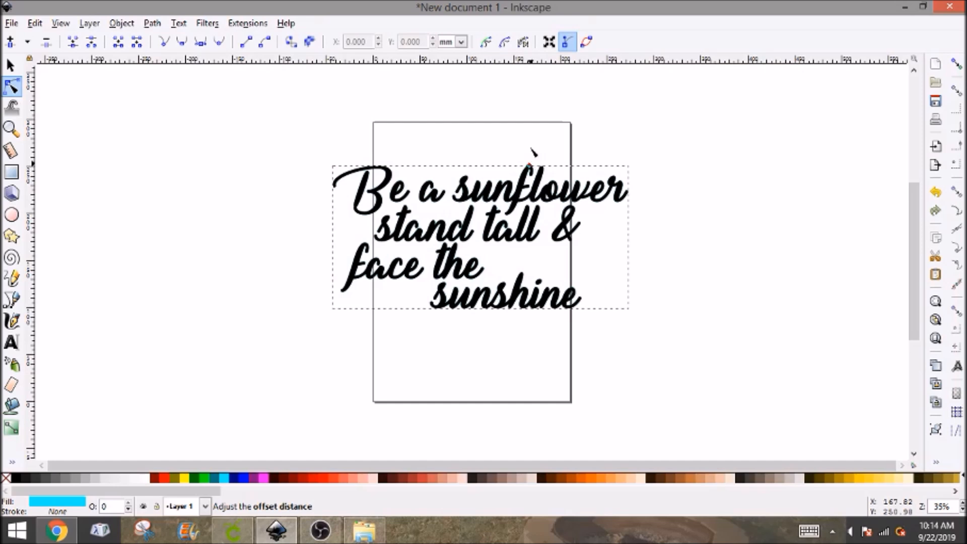
{"action": "left_click_drag", "start_coordinate": [531, 150], "coordinate": [533, 159]}
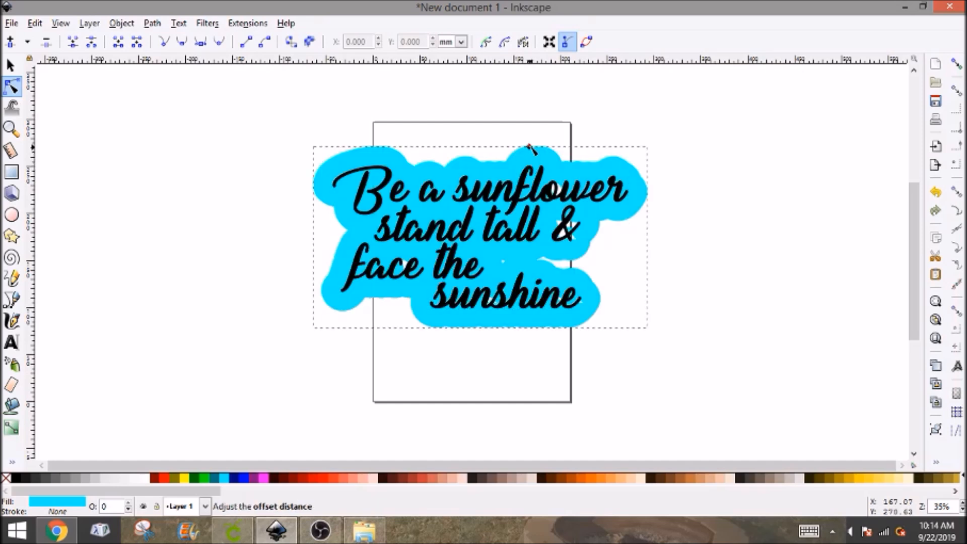
{"action": "left_click_drag", "start_coordinate": [530, 147], "coordinate": [530, 151]}
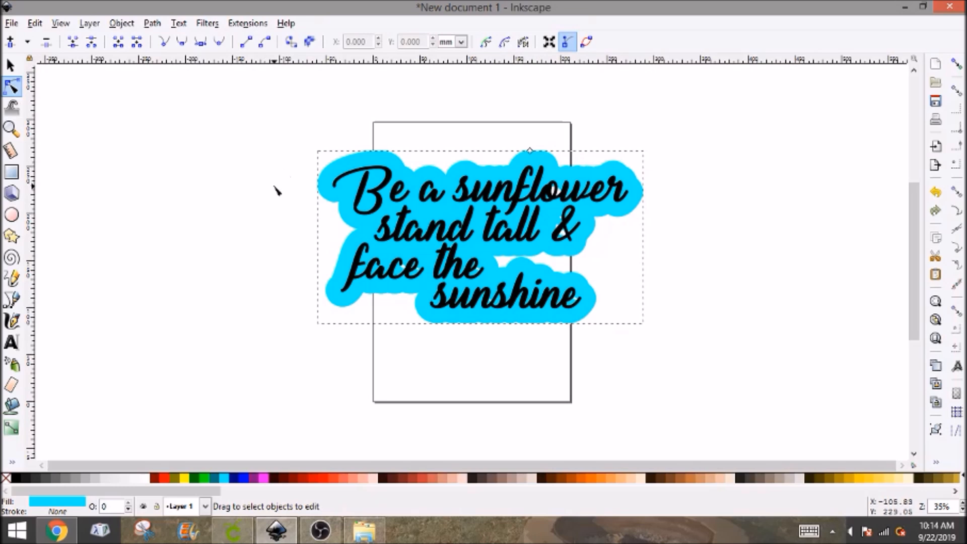
Step: Select the original black lettering and move it off the blue offset shape, beyond the page's left side at about X -521, Y 155 mm
{"action": "left_click", "coordinate": [11, 66]}
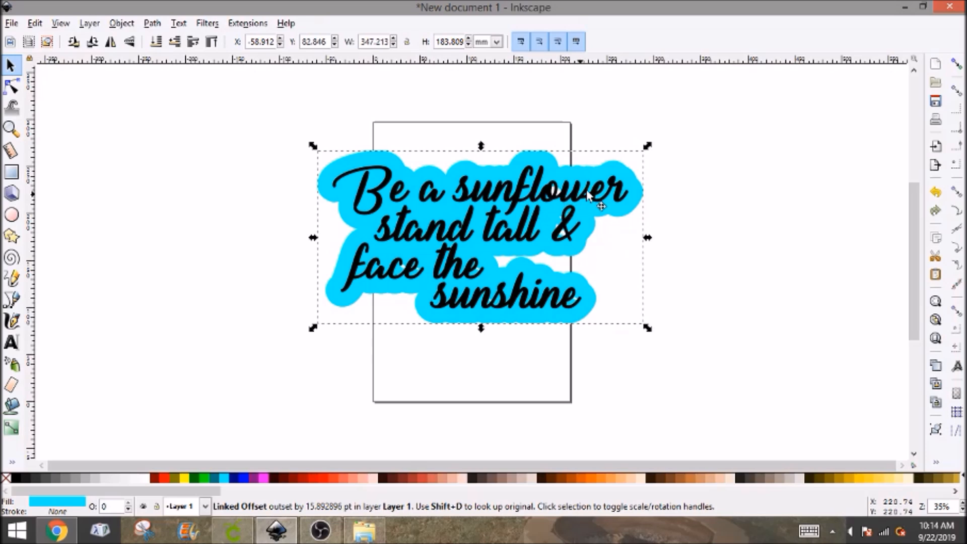
{"action": "key", "text": "shift+d"}
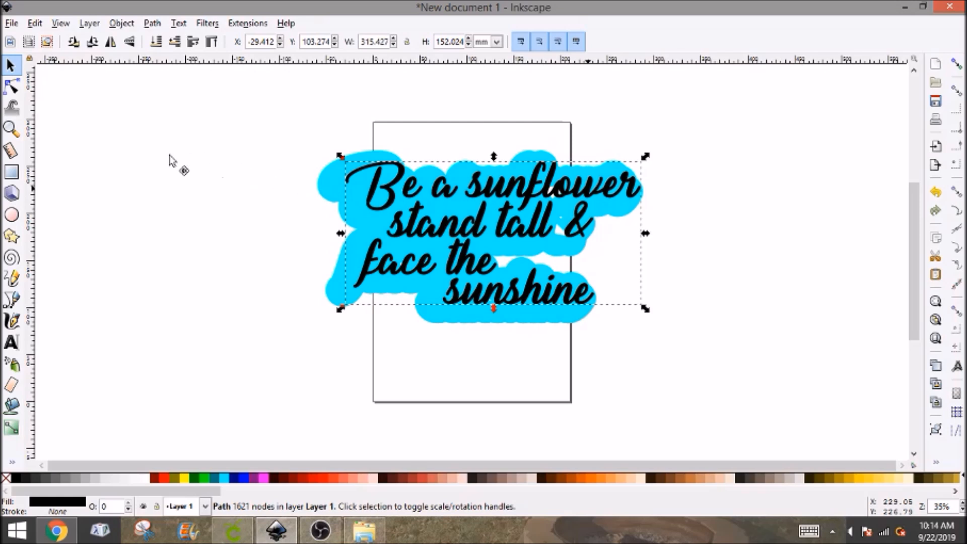
{"action": "left_click_drag", "start_coordinate": [149, 150], "coordinate": [125, 139]}
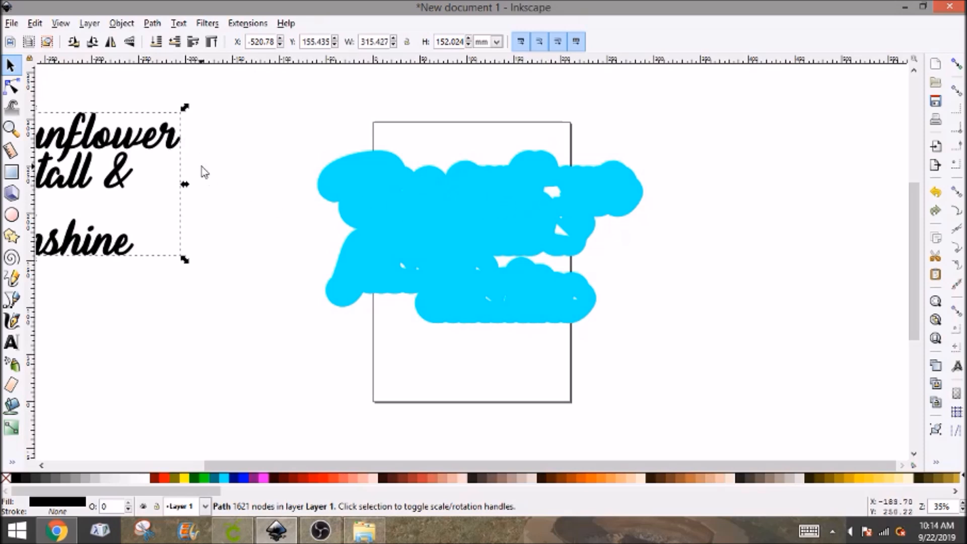
Step: Select the blue offset shape for node editing and convert it with Object to Path
{"action": "left_click", "coordinate": [11, 87]}
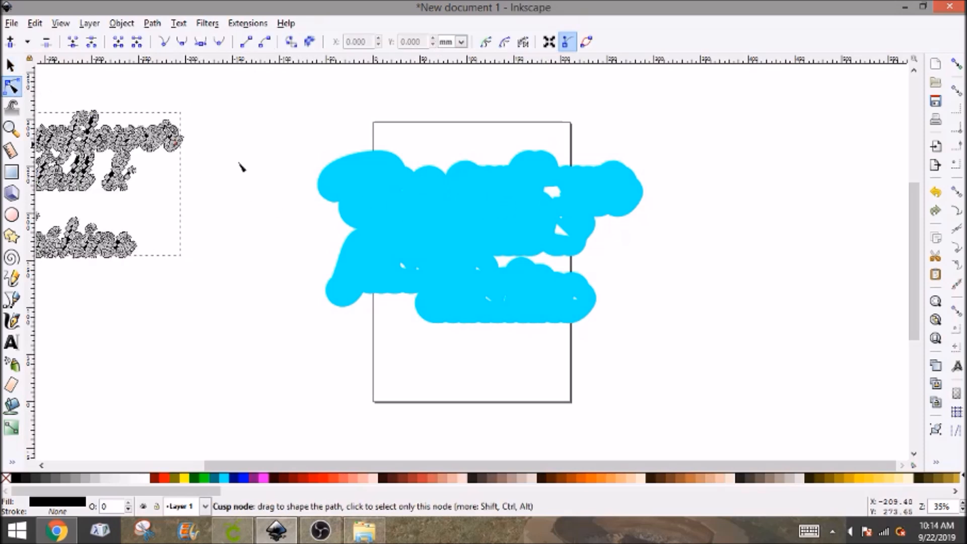
{"action": "left_click", "coordinate": [472, 223]}
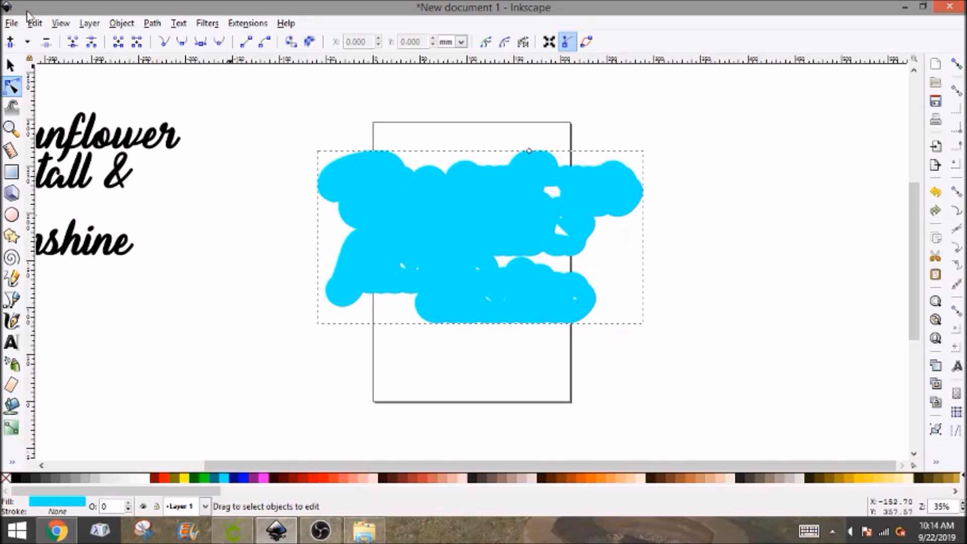
{"action": "left_click", "coordinate": [152, 23]}
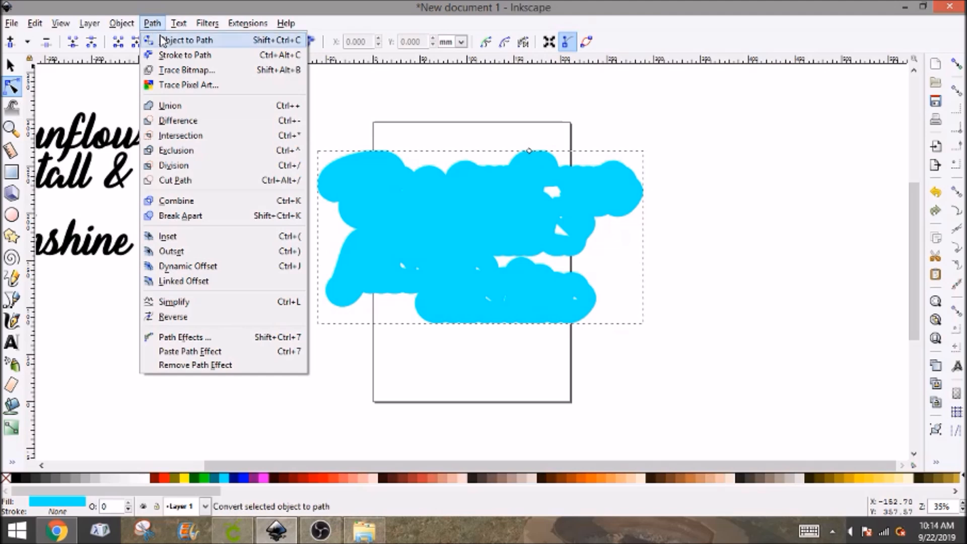
{"action": "left_click", "coordinate": [162, 40]}
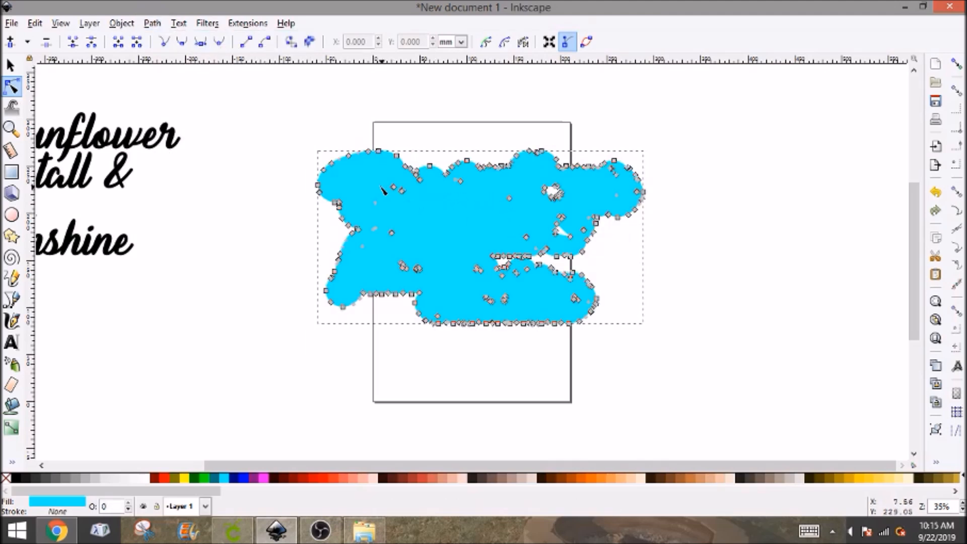
Step: Delete the stray interior nodes in the upper-left part of the blue shape
{"action": "left_click_drag", "start_coordinate": [370, 180], "coordinate": [410, 217]}
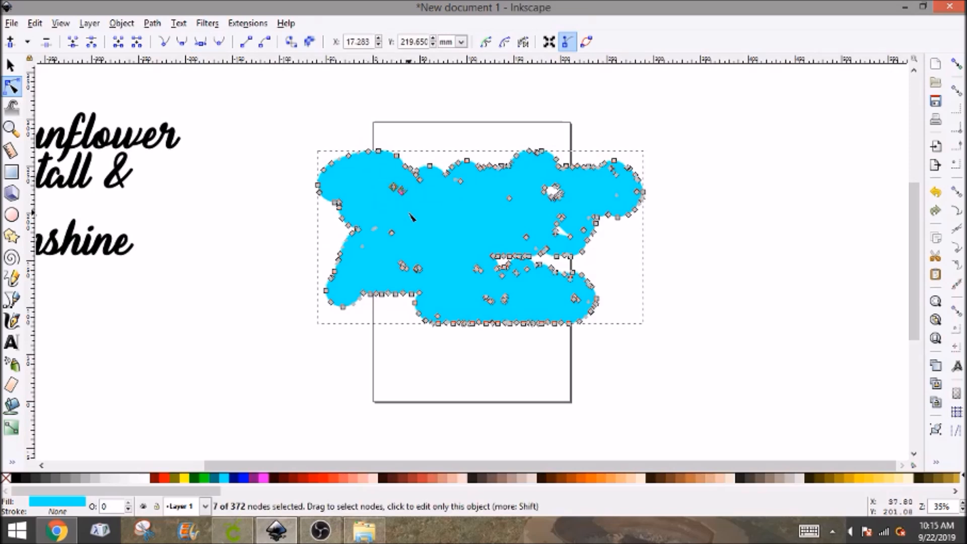
{"action": "key", "text": "Escape"}
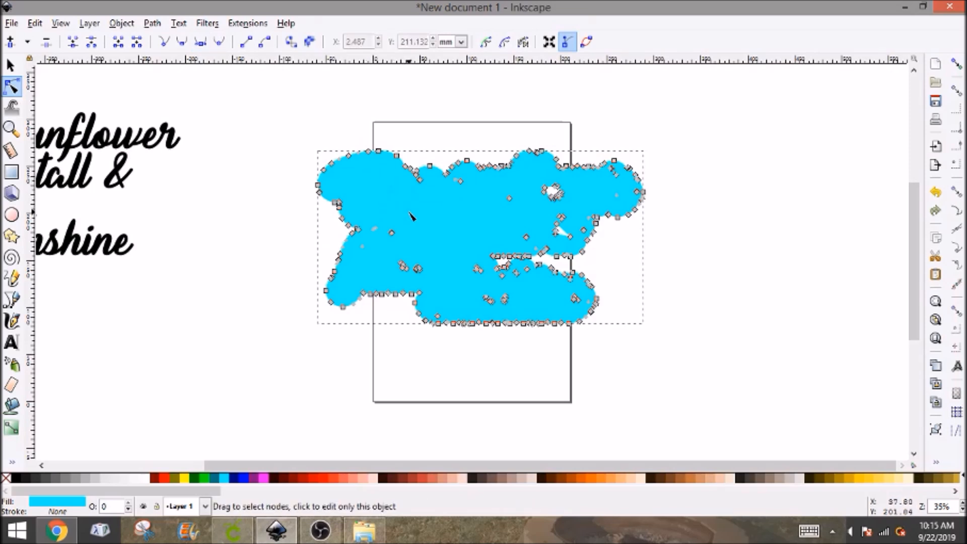
{"action": "left_click_drag", "start_coordinate": [370, 208], "coordinate": [357, 242]}
{"action": "key", "text": "Escape"}
{"action": "key", "text": "Escape"}
Step: Delete the interior nodes around the small holes in the lower middle of the blue shape
{"action": "left_click_drag", "start_coordinate": [445, 253], "coordinate": [489, 300]}
{"action": "left_click_drag", "start_coordinate": [471, 245], "coordinate": [518, 278]}
{"action": "left_click_drag", "start_coordinate": [488, 247], "coordinate": [527, 278]}
{"action": "key", "text": "Delete"}
{"action": "left_click_drag", "start_coordinate": [464, 277], "coordinate": [514, 313]}
{"action": "key", "text": "Delete"}
Step: Delete the stray node near the blue shape's bottom edge and the small hole in its lower-right lobe
{"action": "left_click", "coordinate": [441, 313]}
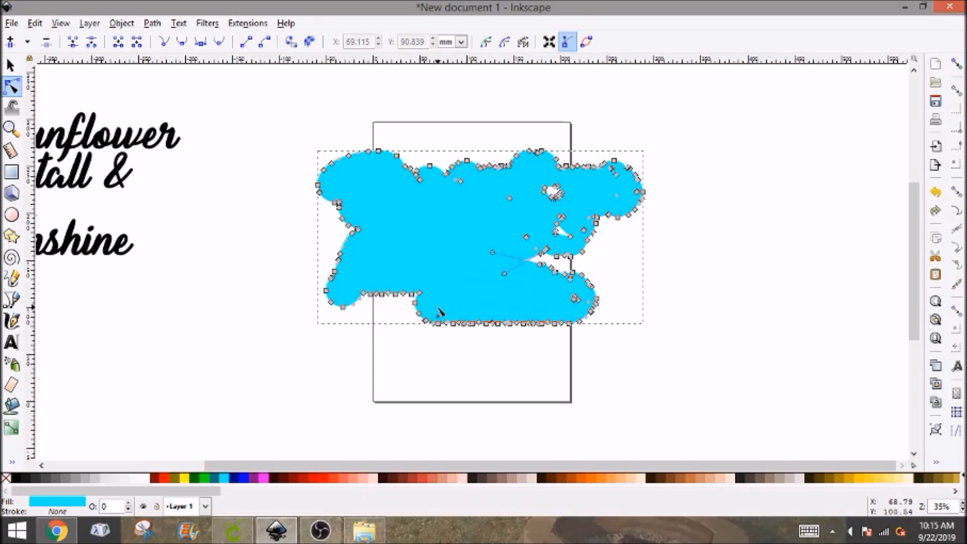
{"action": "left_click", "coordinate": [438, 317]}
{"action": "key", "text": "Delete"}
{"action": "left_click_drag", "start_coordinate": [559, 293], "coordinate": [590, 312]}
{"action": "key", "text": "Delete"}
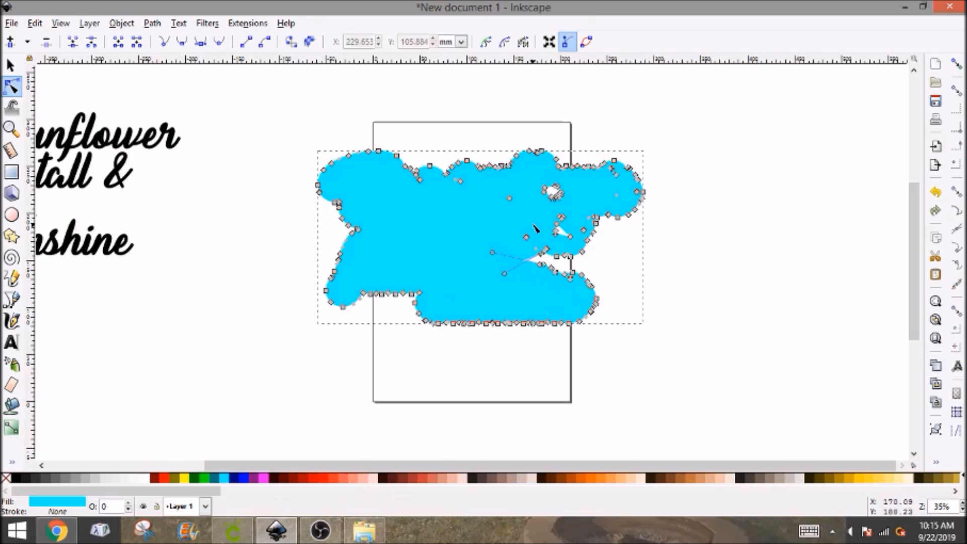
Step: Delete the stray nodes near the upper edge of the blue shape and the nodes around the holes right of its centre
{"action": "left_click_drag", "start_coordinate": [448, 198], "coordinate": [479, 170]}
{"action": "left_click", "coordinate": [413, 175]}
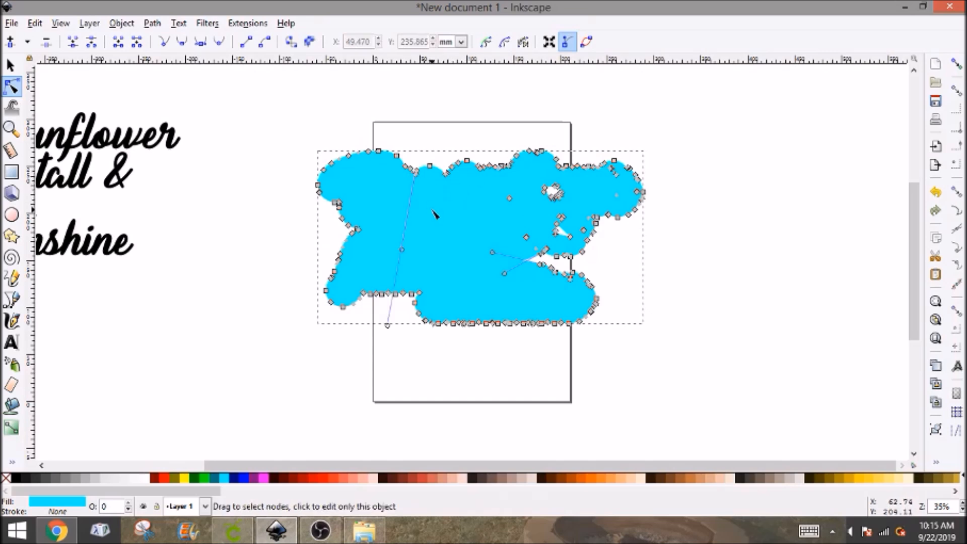
{"action": "key", "text": "Delete"}
{"action": "left_click_drag", "start_coordinate": [493, 188], "coordinate": [581, 250]}
{"action": "key", "text": "Delete"}
Step: Delete the remaining stray interior nodes in the blue shape's right lobe and around the notch just below it
{"action": "left_click_drag", "start_coordinate": [590, 176], "coordinate": [630, 217]}
{"action": "left_click_drag", "start_coordinate": [619, 183], "coordinate": [607, 164]}
{"action": "key", "text": "Delete"}
{"action": "left_click_drag", "start_coordinate": [568, 211], "coordinate": [593, 244]}
{"action": "left_click", "coordinate": [596, 222]}
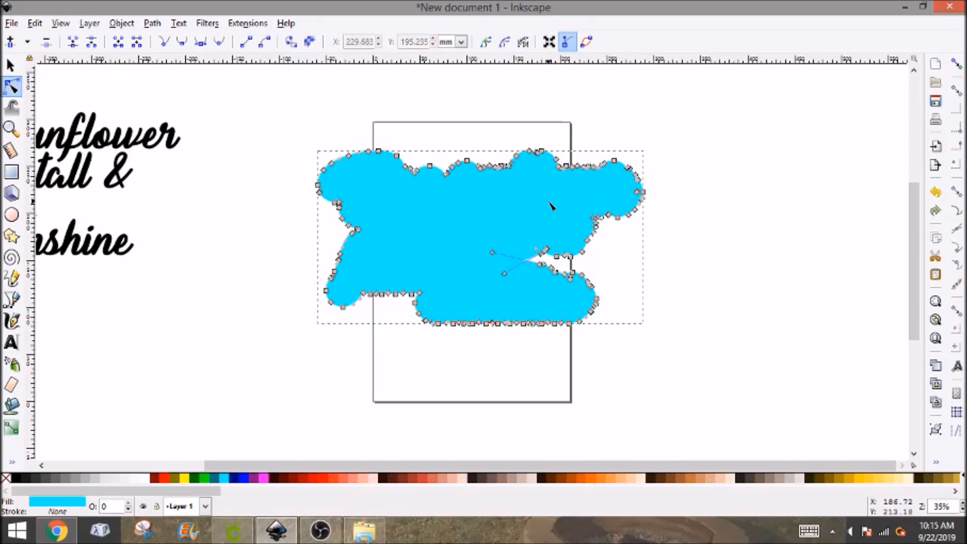
Step: Delete the extra nodes at the inner end of the gap on the blue shape's lower right side, and deselect the shape
{"action": "left_click", "coordinate": [547, 250]}
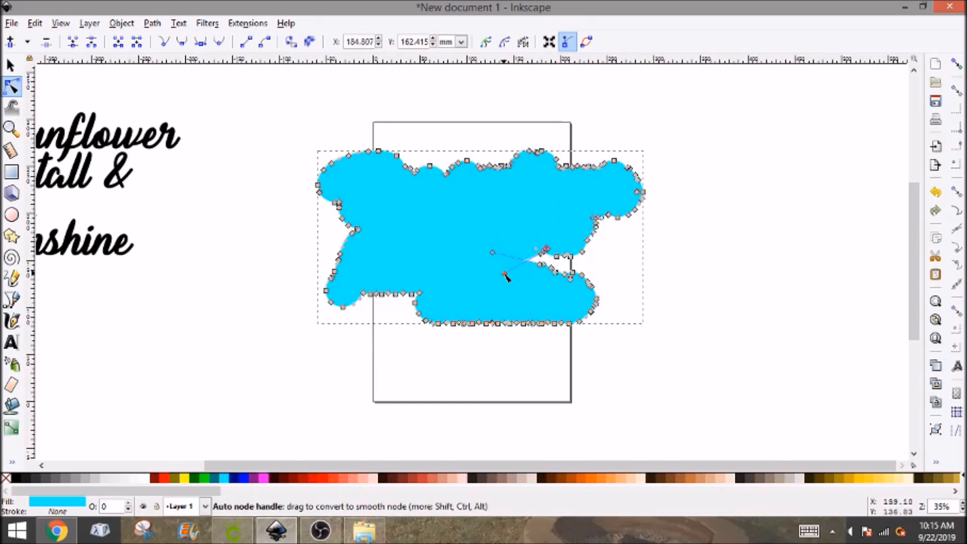
{"action": "left_click_drag", "start_coordinate": [534, 239], "coordinate": [554, 256]}
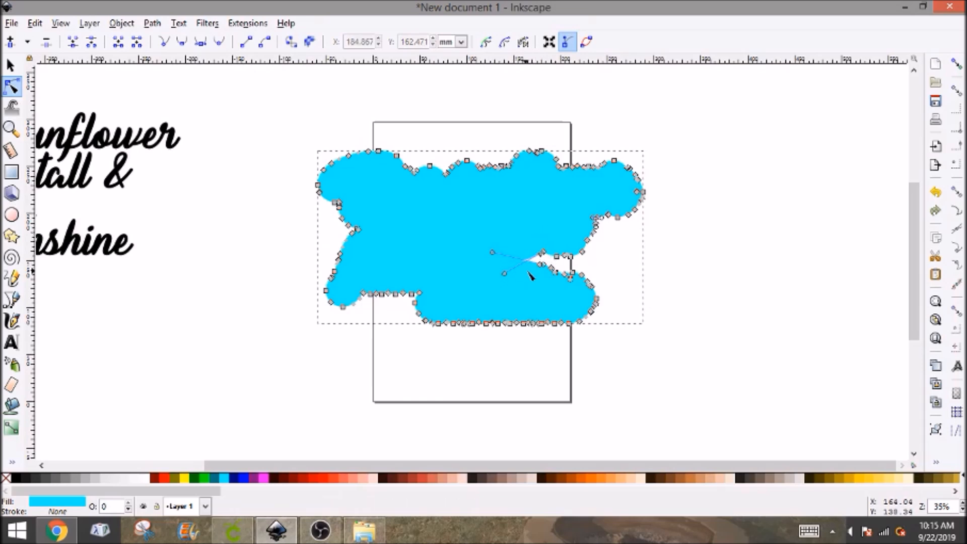
{"action": "left_click", "coordinate": [540, 265]}
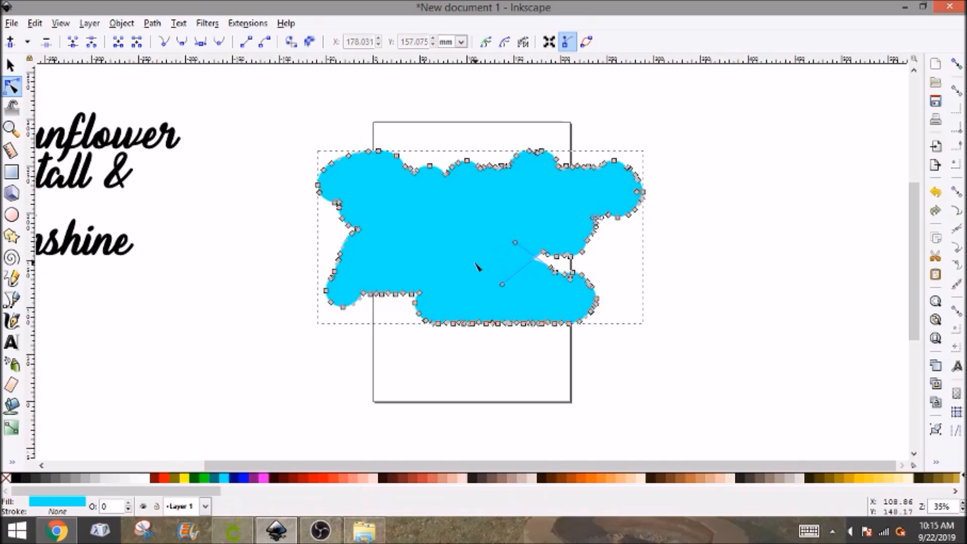
{"action": "left_click", "coordinate": [620, 269]}
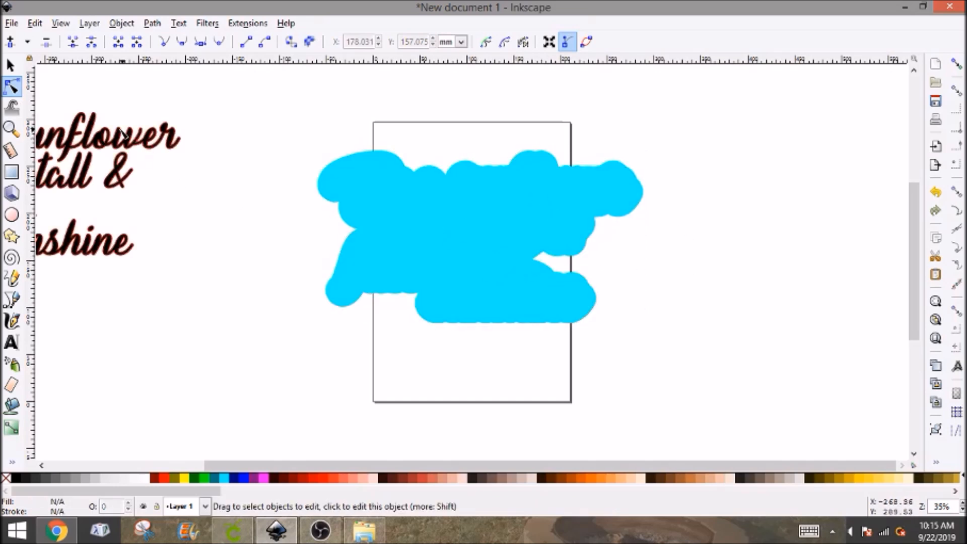
Step: Move the black lettering back onto the blue background shape at about X -45, Y 97 mm and clear the selection
{"action": "left_click", "coordinate": [10, 65]}
{"action": "left_click_drag", "start_coordinate": [121, 154], "coordinate": [548, 199]}
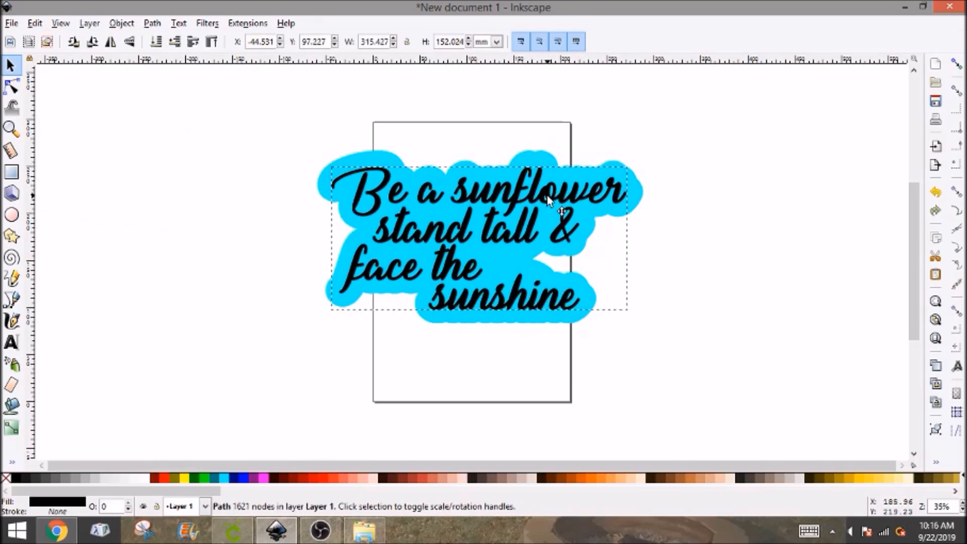
{"action": "left_click", "coordinate": [688, 198]}
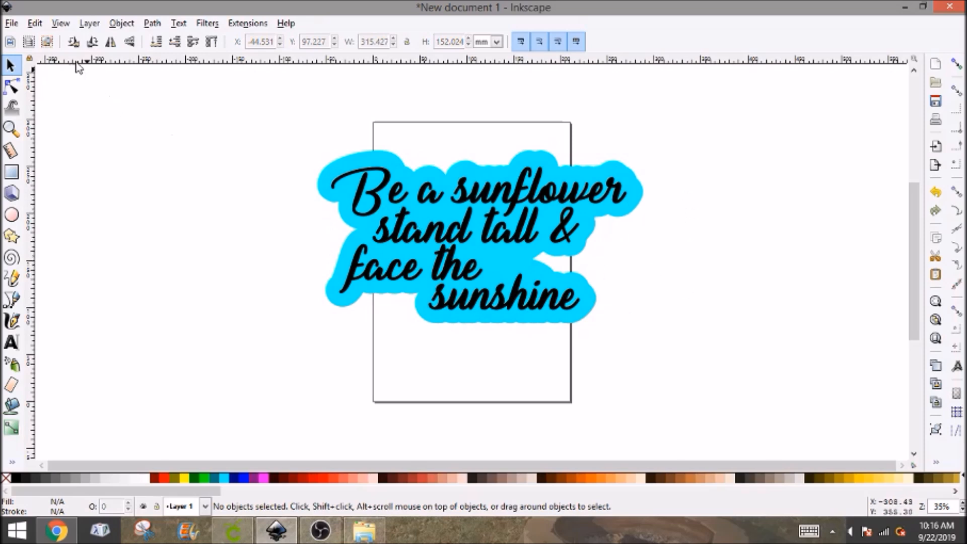
Step: Save the drawing as an Inkscape SVG named "sunfloweoffset" in the cricut folder
{"action": "left_click", "coordinate": [15, 24]}
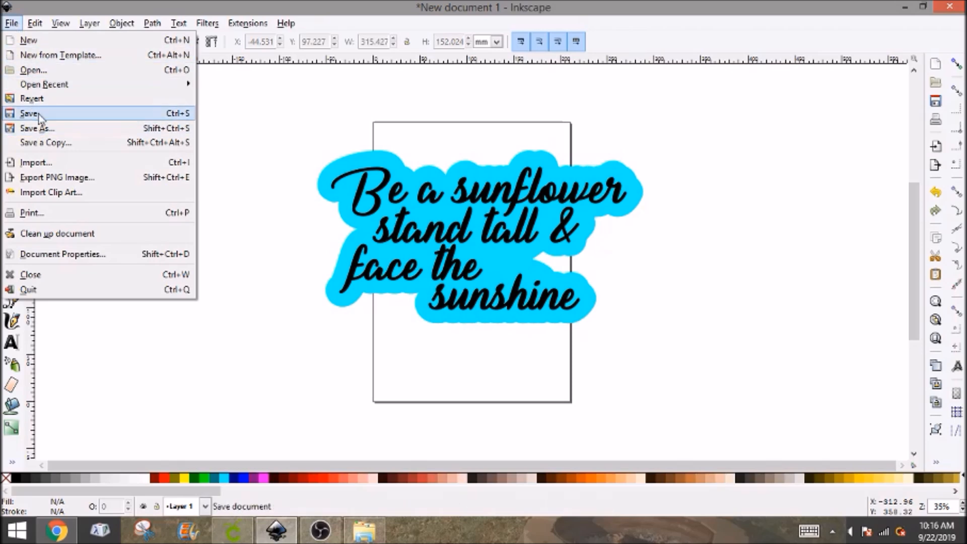
{"action": "left_click", "coordinate": [36, 114]}
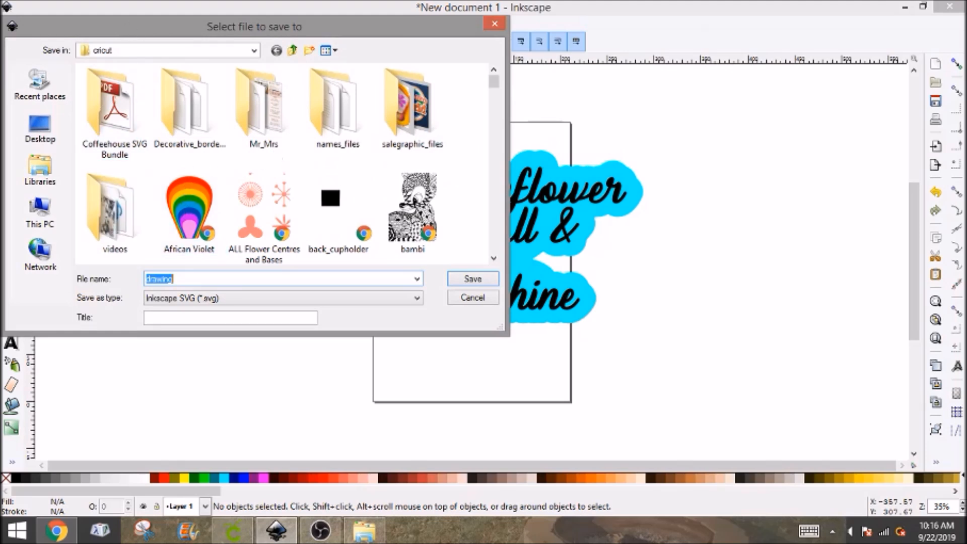
{"action": "type", "text": "sunfloweroffset"}
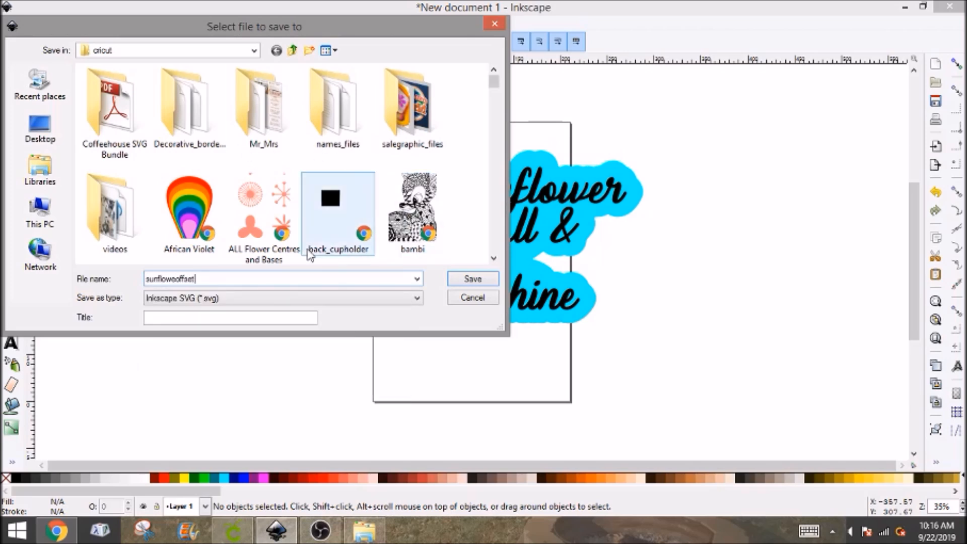
{"action": "left_click", "coordinate": [473, 279]}
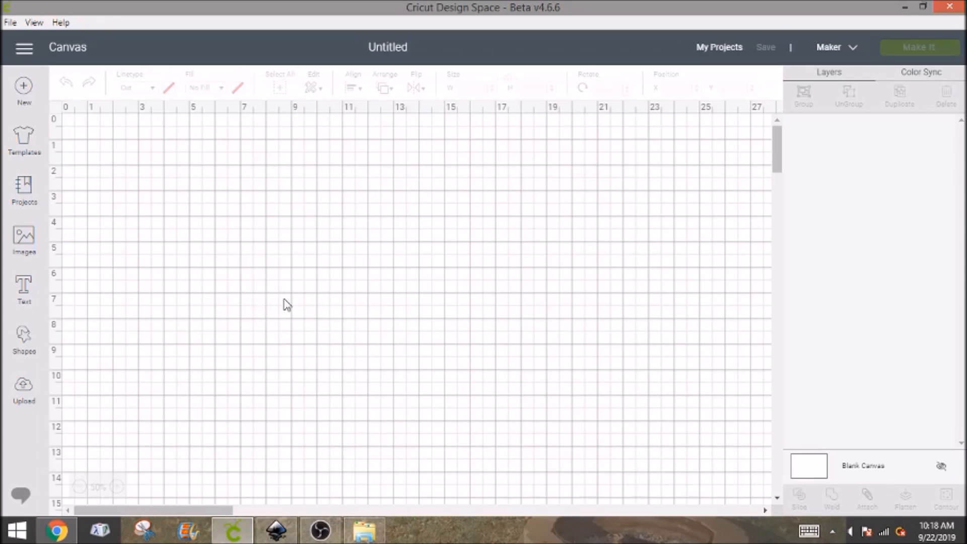
Step: Upload the "sunfloweroffset" SVG from the cricut folder, save it to the uploaded images and insert it on the canvas
{"action": "left_click", "coordinate": [26, 398]}
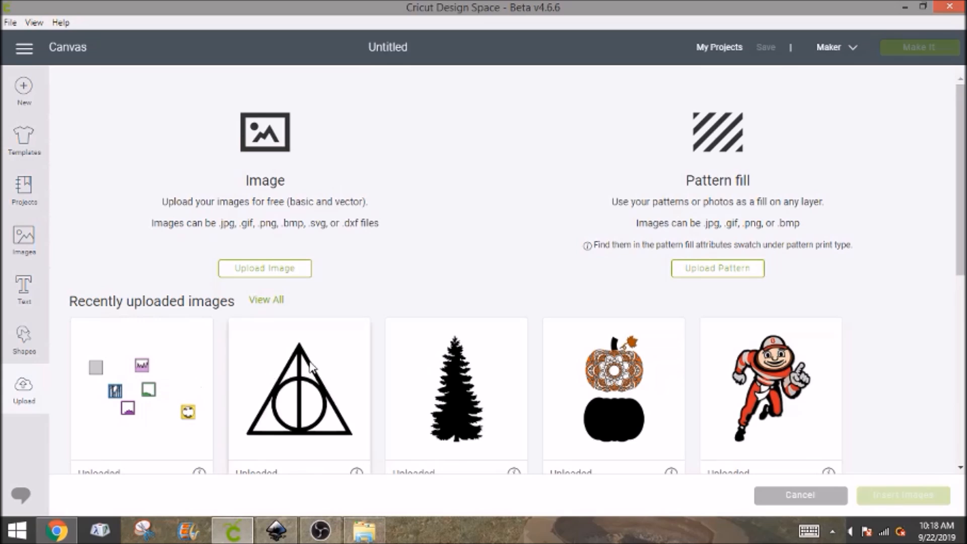
{"action": "left_click", "coordinate": [301, 271]}
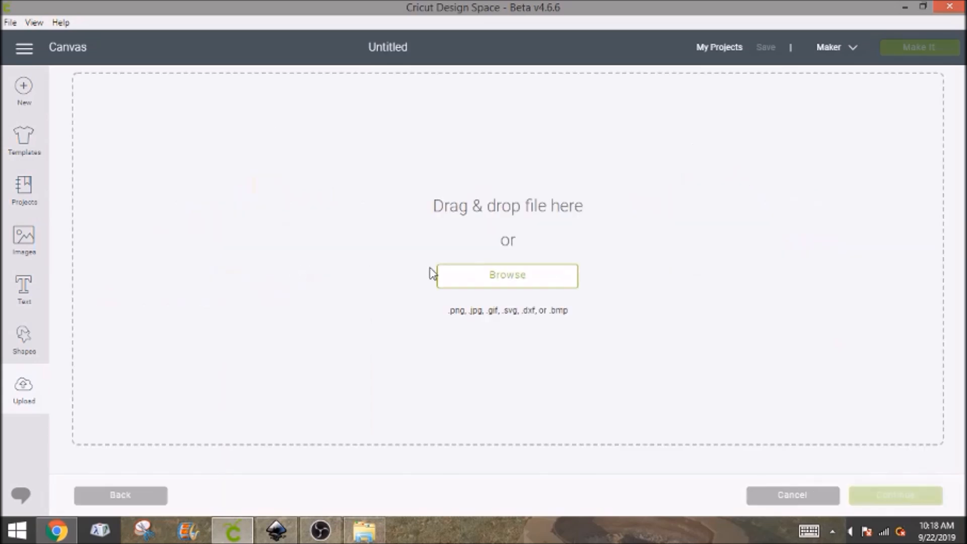
{"action": "left_click", "coordinate": [508, 281]}
{"action": "left_click", "coordinate": [355, 51]}
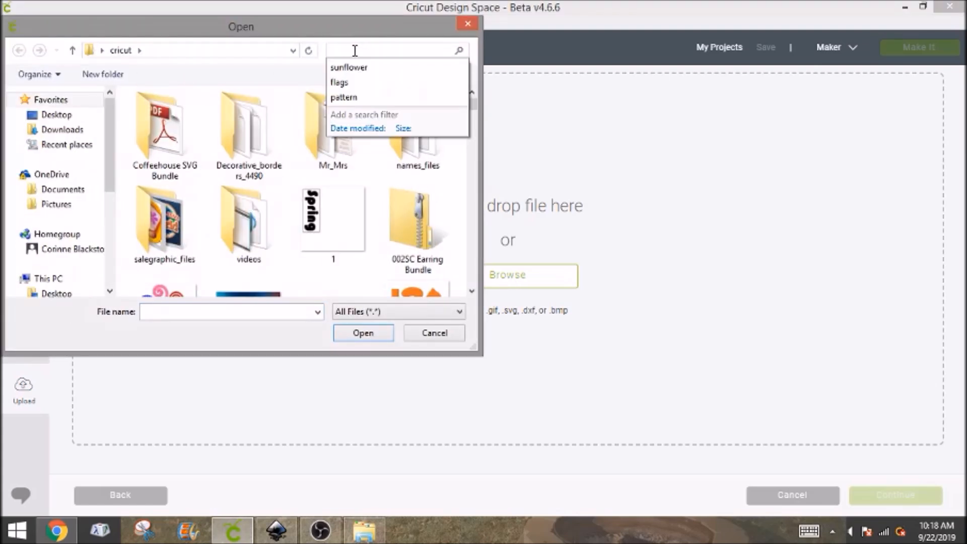
{"action": "type", "text": "sunflower"}
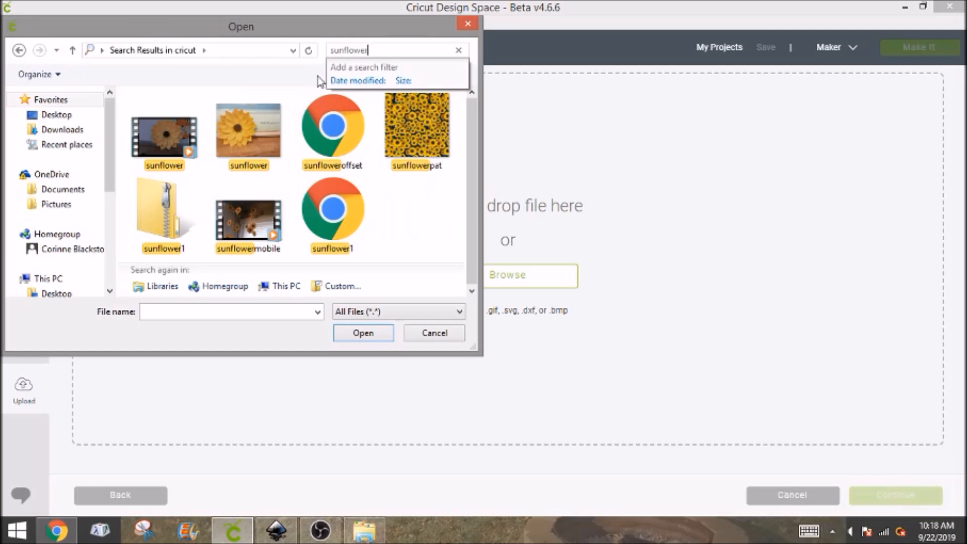
{"action": "double_click", "coordinate": [346, 138]}
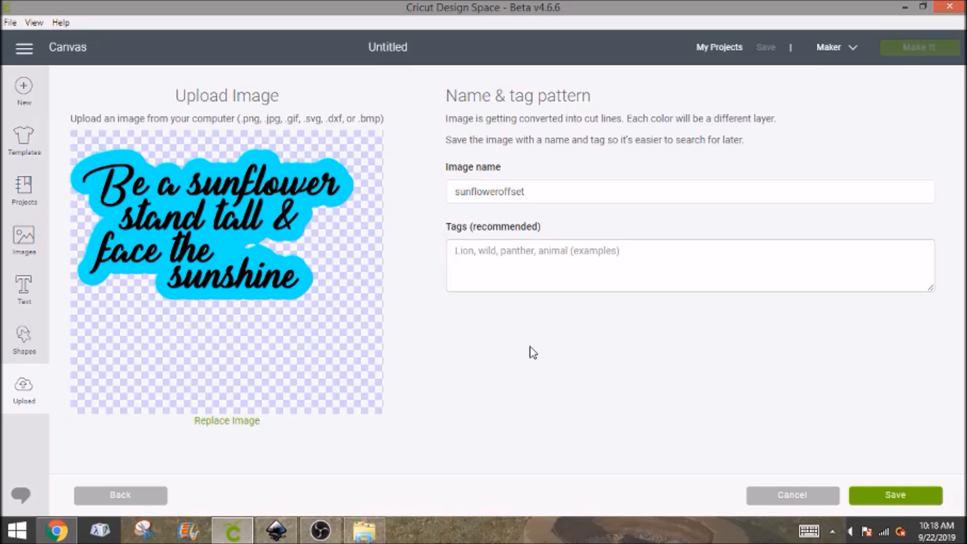
{"action": "left_click", "coordinate": [912, 499]}
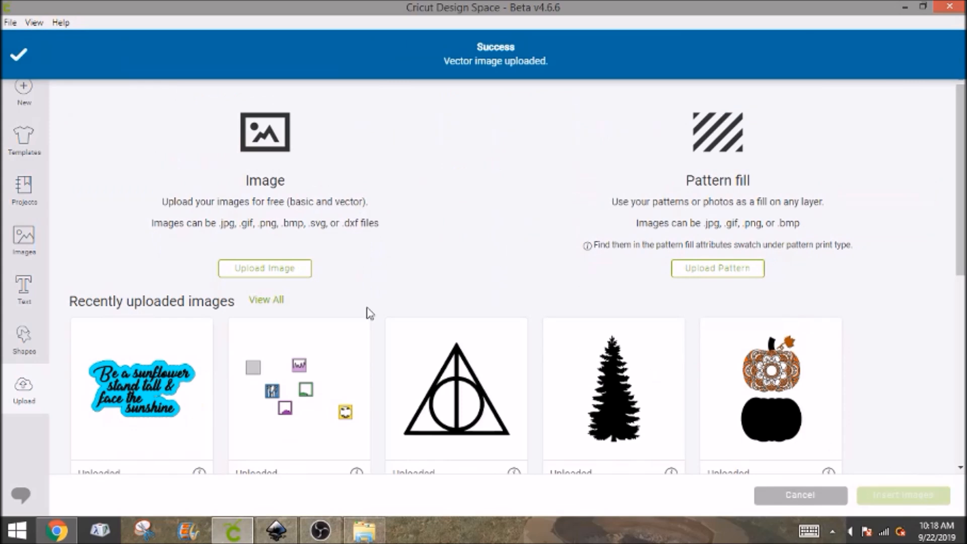
{"action": "left_click", "coordinate": [169, 375]}
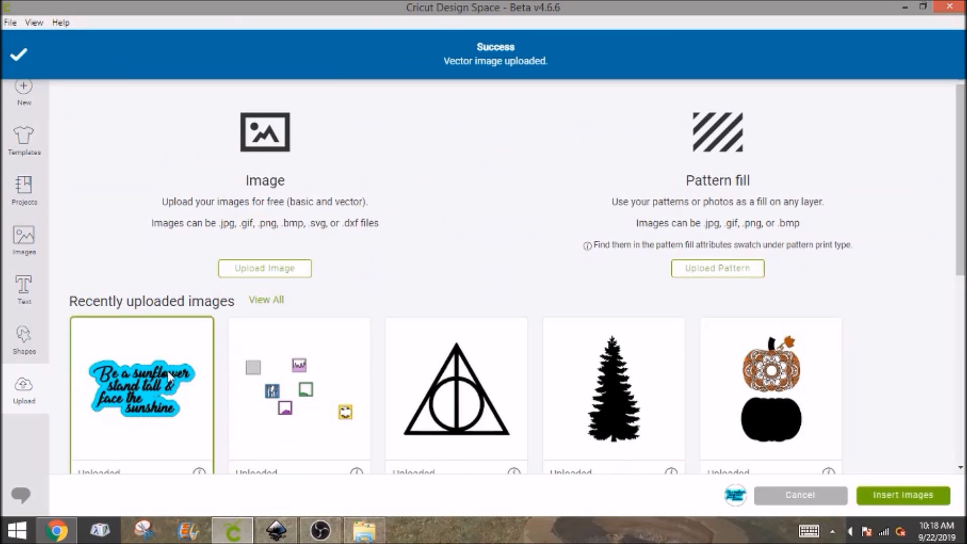
{"action": "left_click", "coordinate": [914, 495]}
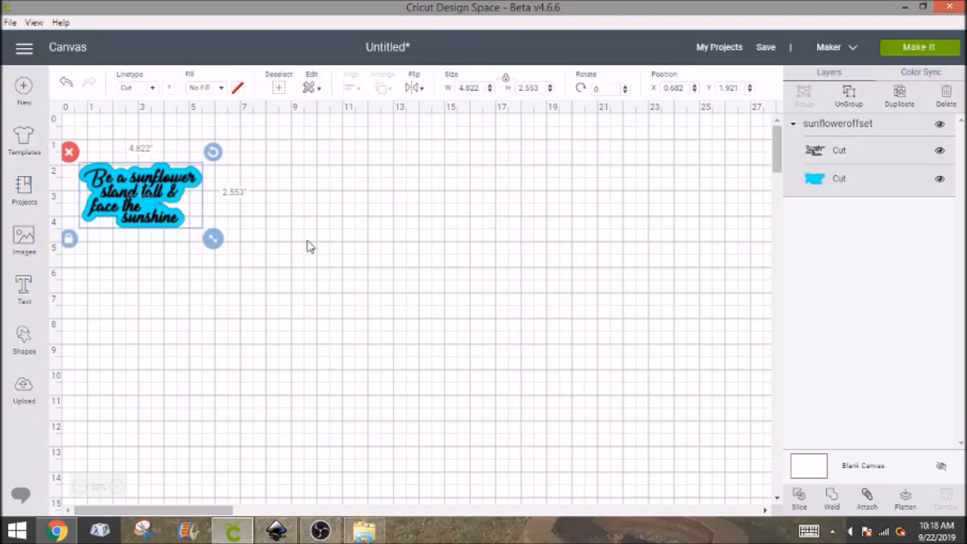
Step: Enlarge the inserted quote proportionally to about 19.74 by 10.45 inches and ungroup it into separate lettering and background layers
{"action": "left_click_drag", "start_coordinate": [213, 240], "coordinate": [595, 438]}
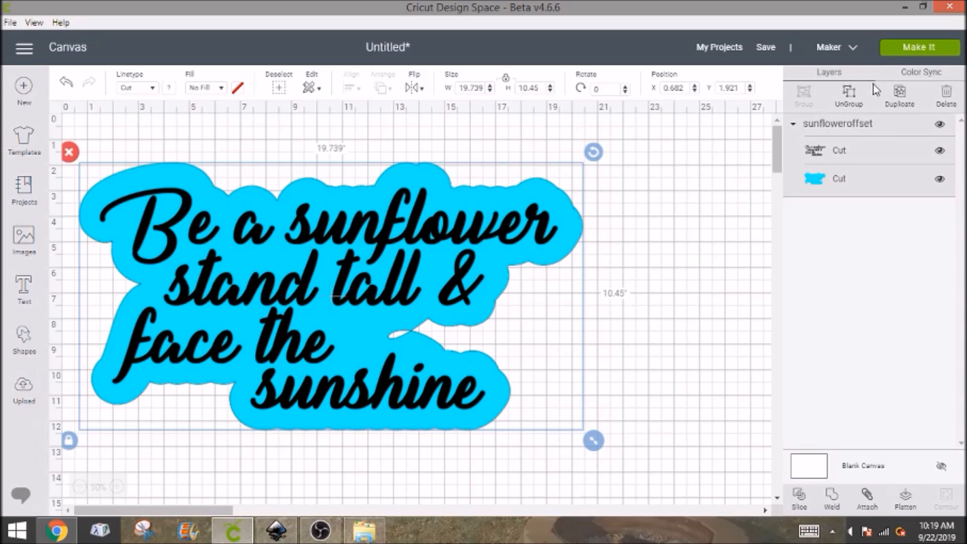
{"action": "left_click", "coordinate": [849, 94]}
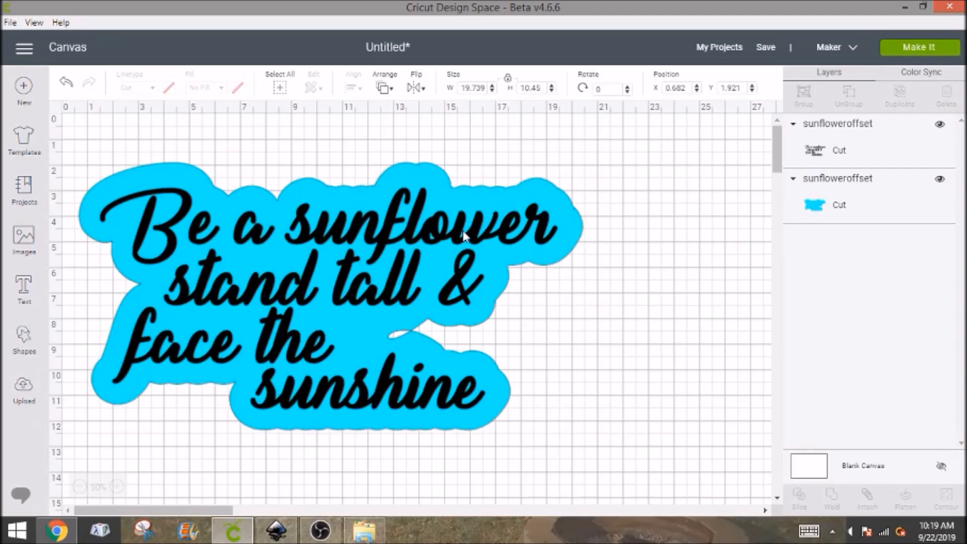
Step: Try to hide the small loop contour at the inner end of the blue background's gap
{"action": "left_click", "coordinate": [809, 204]}
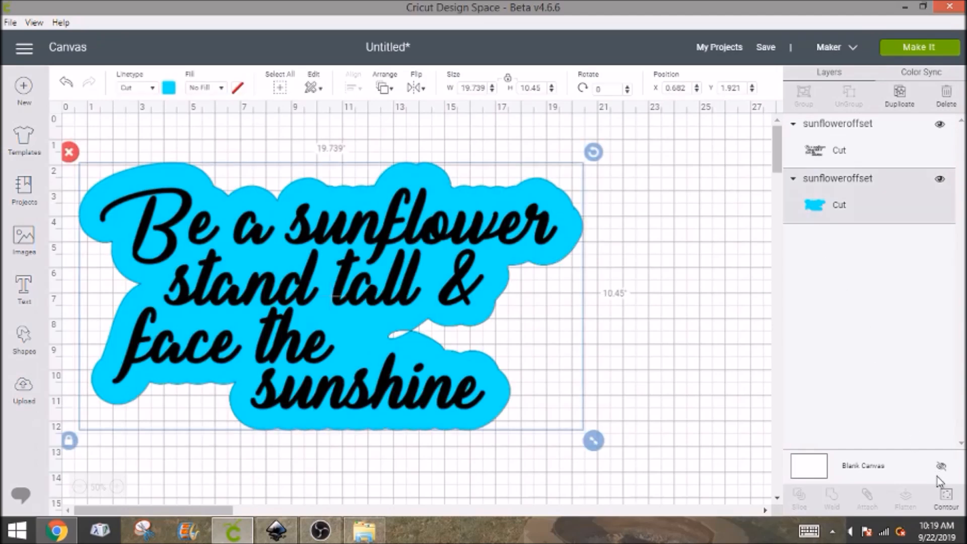
{"action": "left_click", "coordinate": [947, 499]}
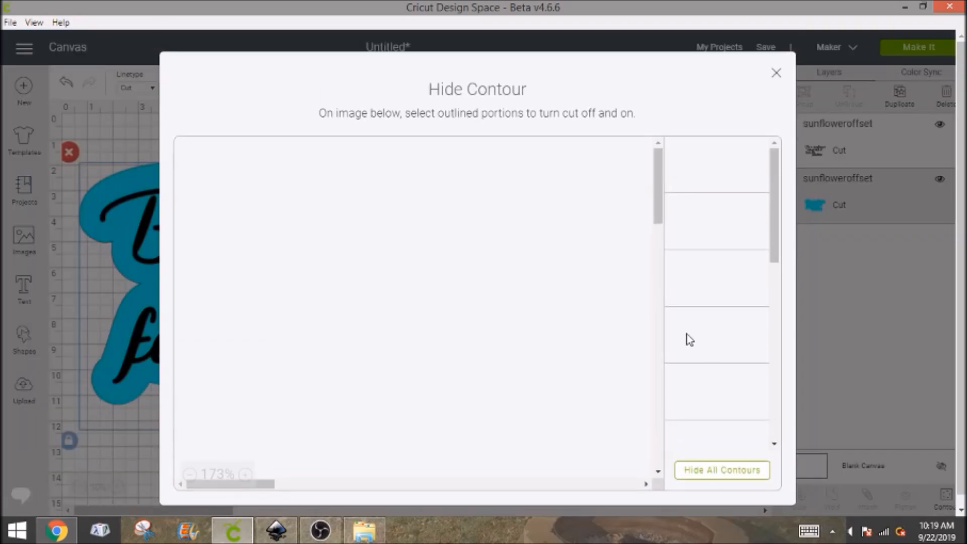
{"action": "left_click", "coordinate": [190, 475]}
{"action": "left_click", "coordinate": [190, 475]}
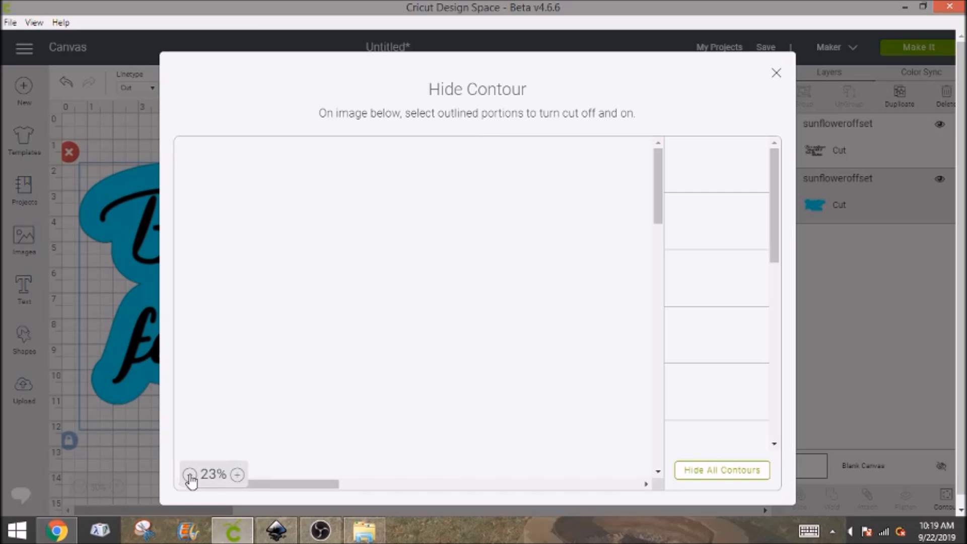
{"action": "left_click", "coordinate": [237, 474]}
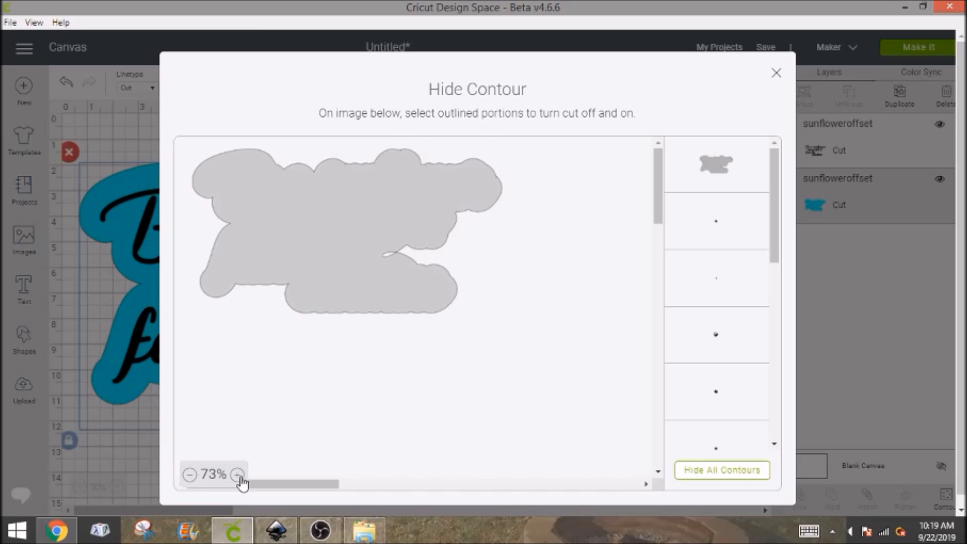
{"action": "left_click", "coordinate": [238, 475]}
{"action": "left_click", "coordinate": [532, 337]}
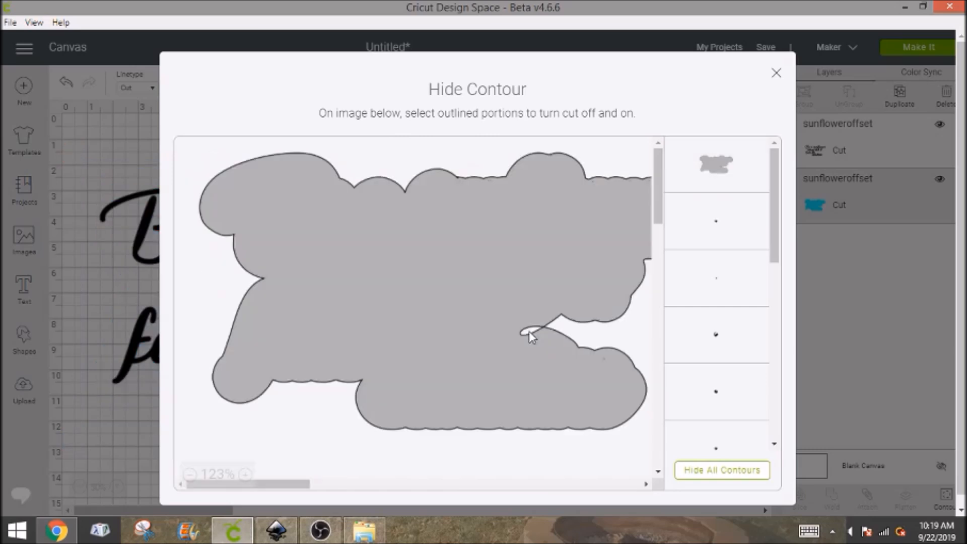
{"action": "left_click", "coordinate": [530, 336]}
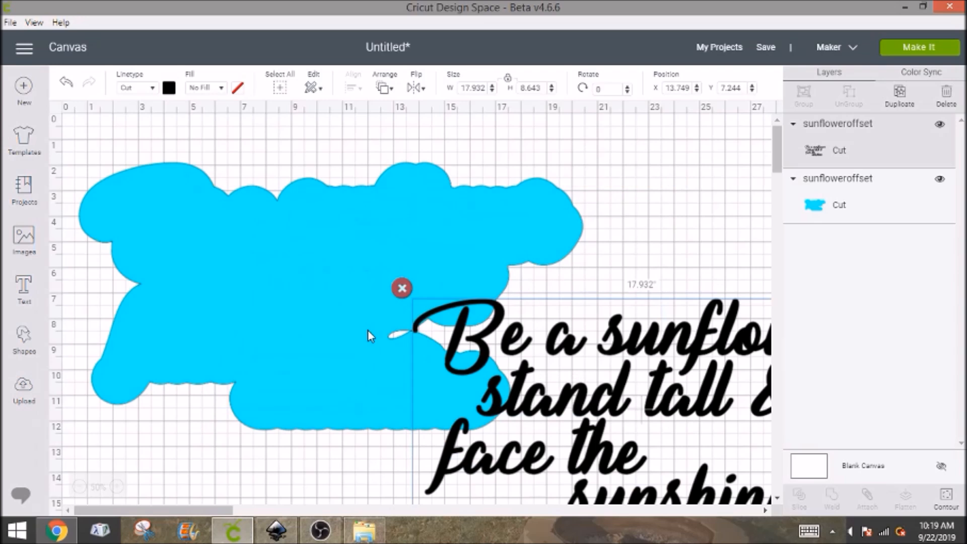
Step: Move the welded blue background to X 0, Y 1.06 and place the lettering over it at about X 0.89, Y 1.8
{"action": "left_click_drag", "start_coordinate": [291, 249], "coordinate": [254, 227]}
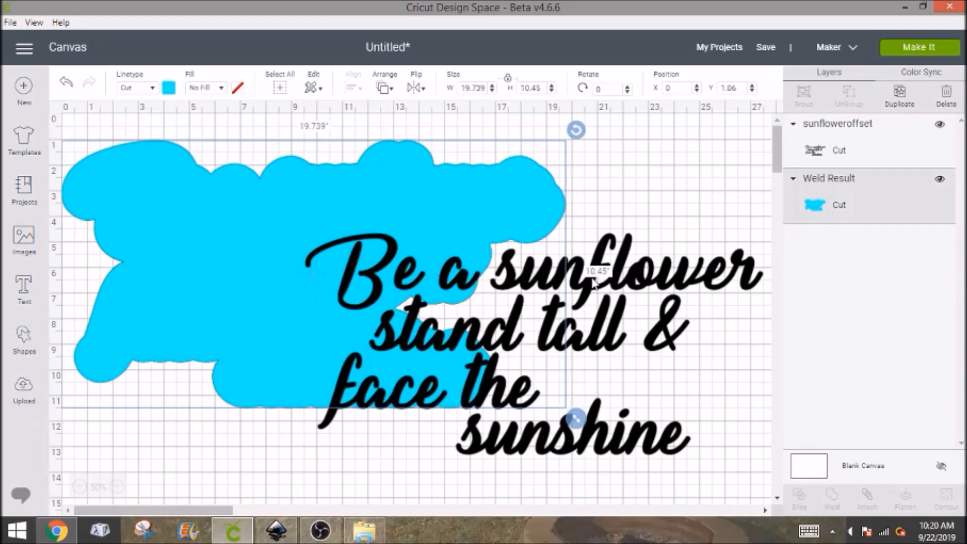
{"action": "left_click_drag", "start_coordinate": [634, 278], "coordinate": [423, 208]}
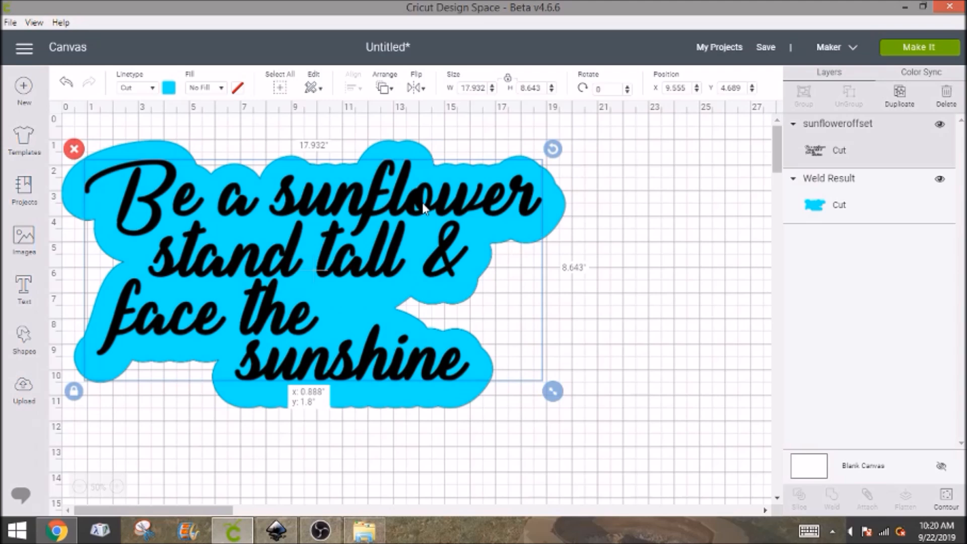
{"action": "left_click_drag", "start_coordinate": [423, 207], "coordinate": [423, 208]}
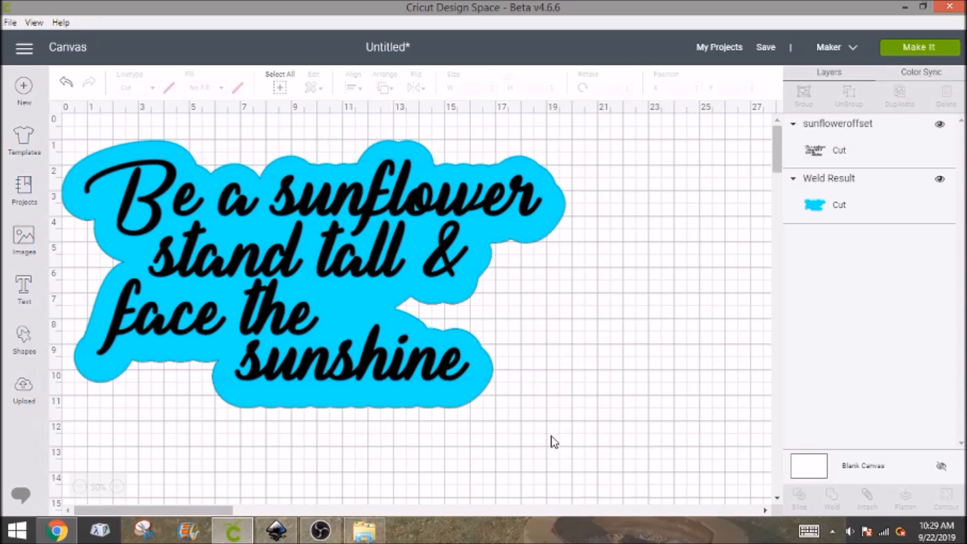
Step: Select the lettering and background together and set their height to 4 inches with proportions locked
{"action": "left_click_drag", "start_coordinate": [560, 429], "coordinate": [119, 134]}
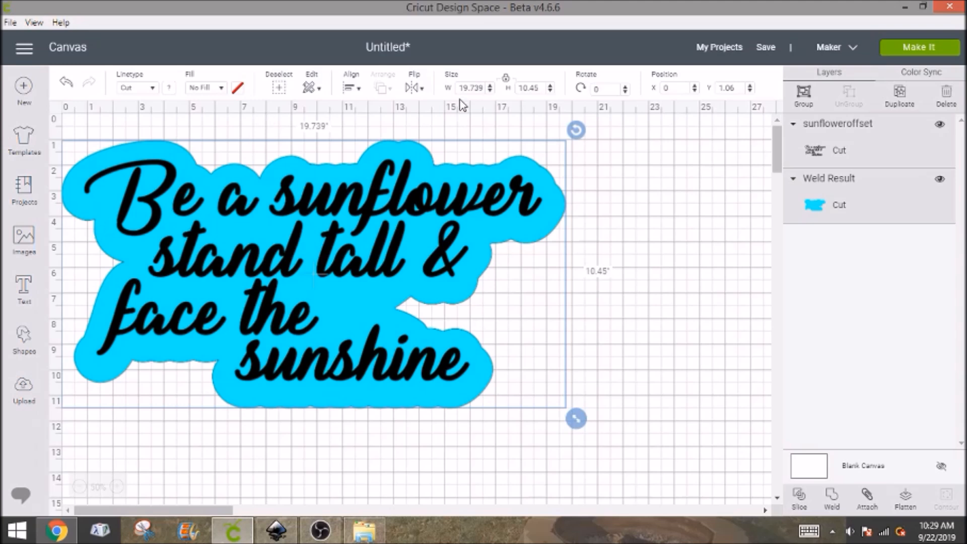
{"action": "double_click", "coordinate": [539, 88]}
{"action": "type", "text": "4"}
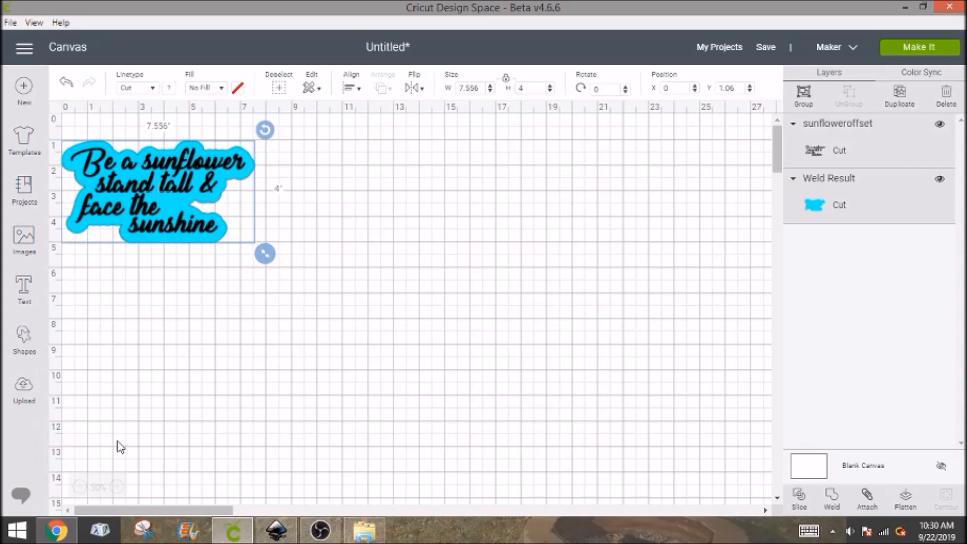
Step: Set the combined width of the lettering and background to 6 inches with proportions locked
{"action": "left_click", "coordinate": [121, 487]}
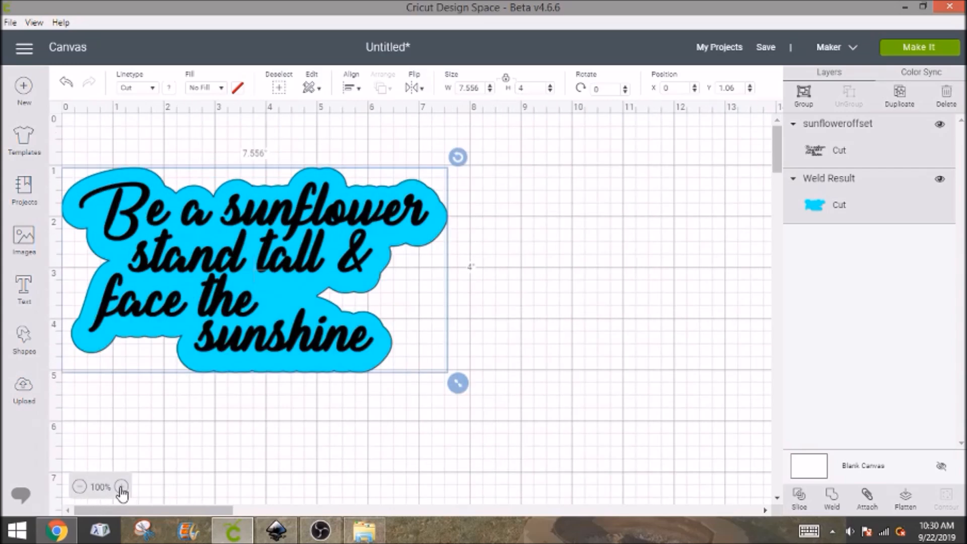
{"action": "left_click", "coordinate": [121, 487]}
{"action": "left_click", "coordinate": [79, 487]}
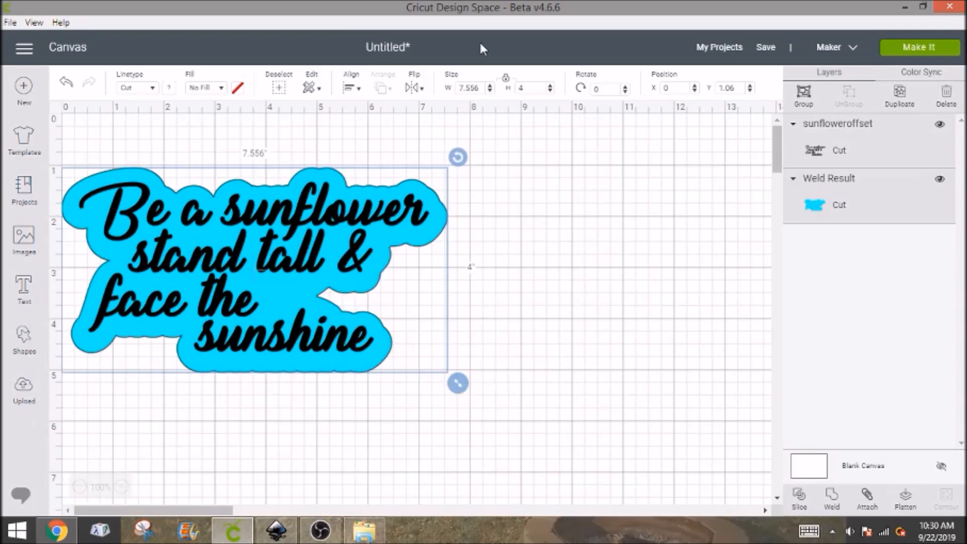
{"action": "left_click_drag", "start_coordinate": [482, 88], "coordinate": [441, 89]}
{"action": "type", "text": "6"}
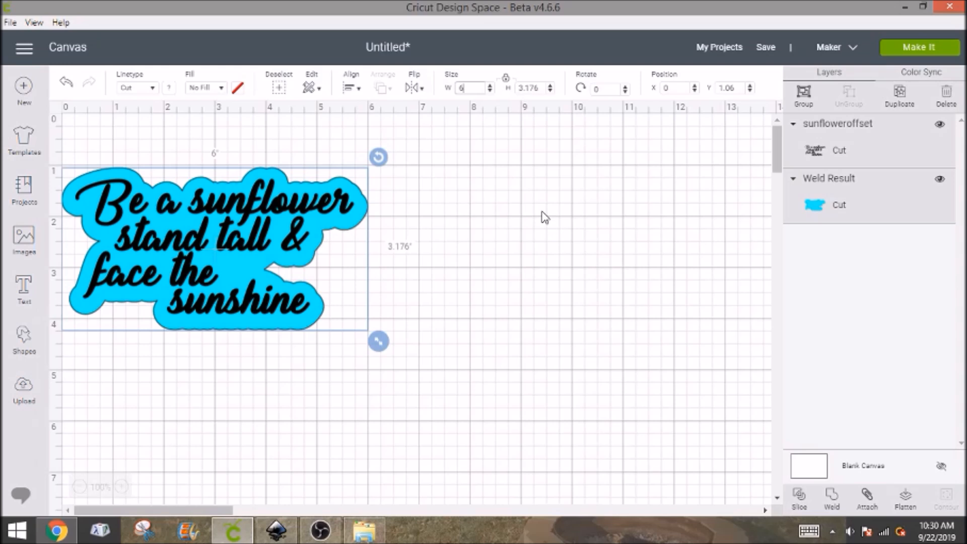
Step: Change the material color of the lettering layer to white
{"action": "left_click", "coordinate": [837, 154]}
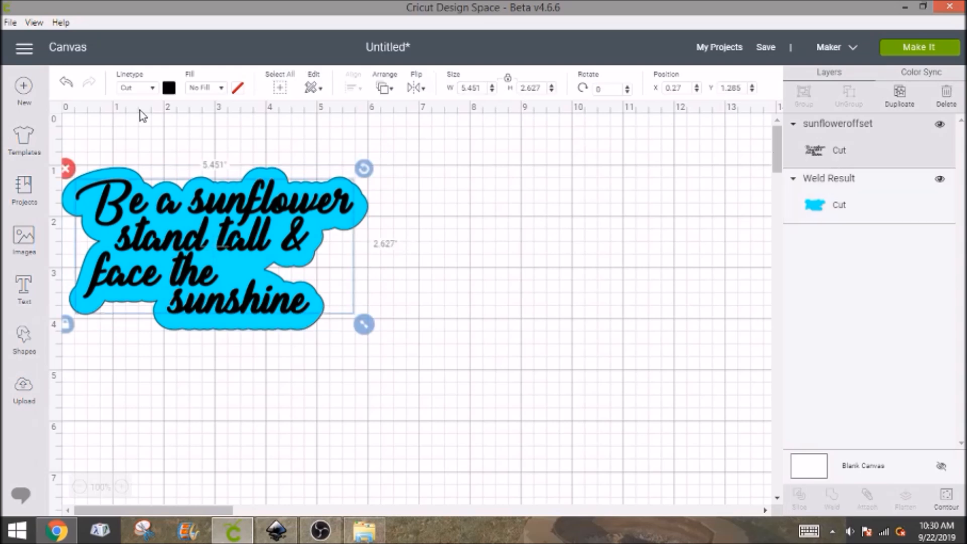
{"action": "left_click", "coordinate": [169, 88]}
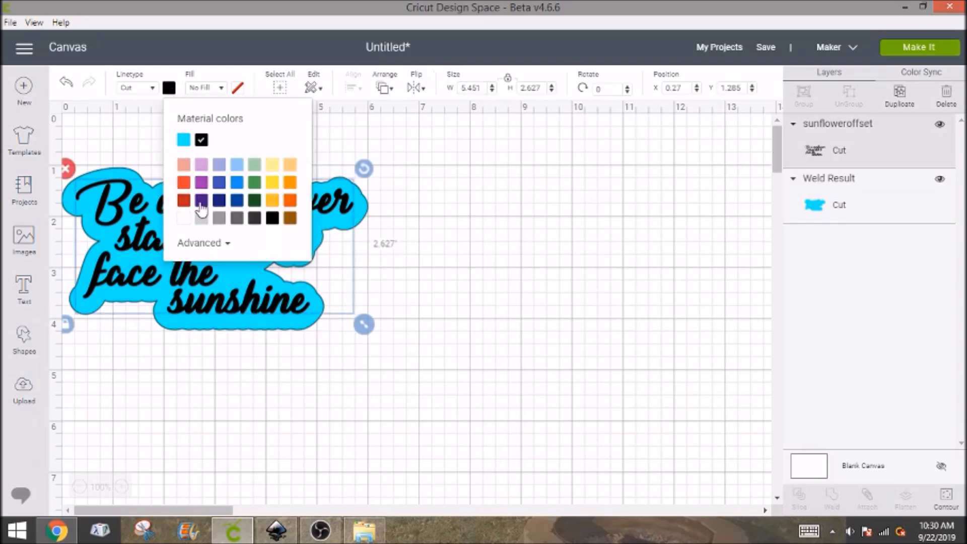
{"action": "left_click", "coordinate": [184, 219]}
Step: Give the blue background layer a Print fill with the sunflower pattern and clear the selection
{"action": "left_click", "coordinate": [858, 225]}
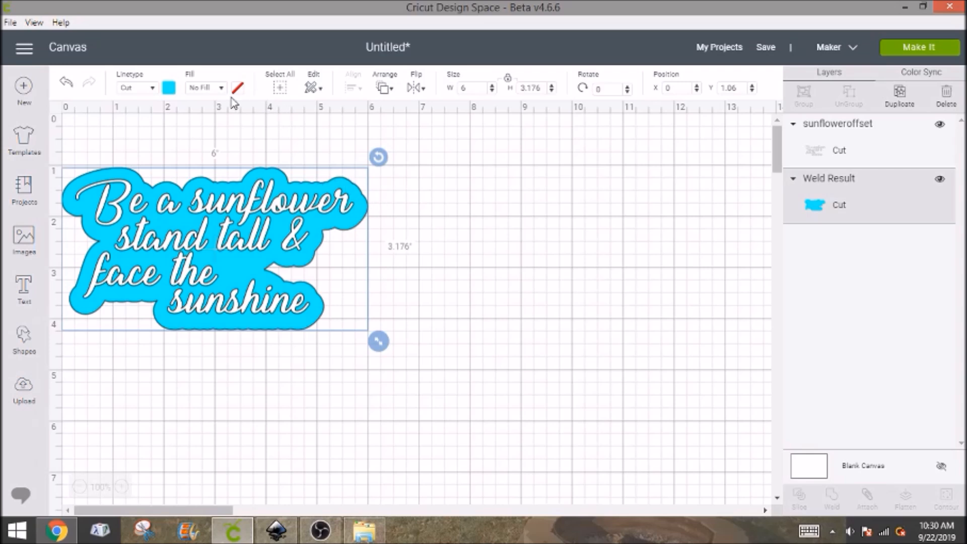
{"action": "left_click", "coordinate": [220, 89]}
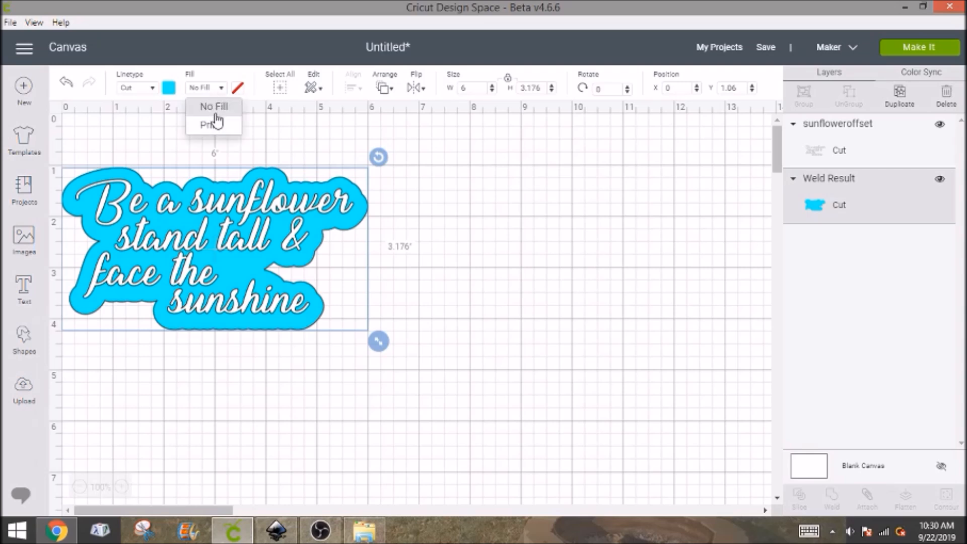
{"action": "left_click", "coordinate": [216, 128]}
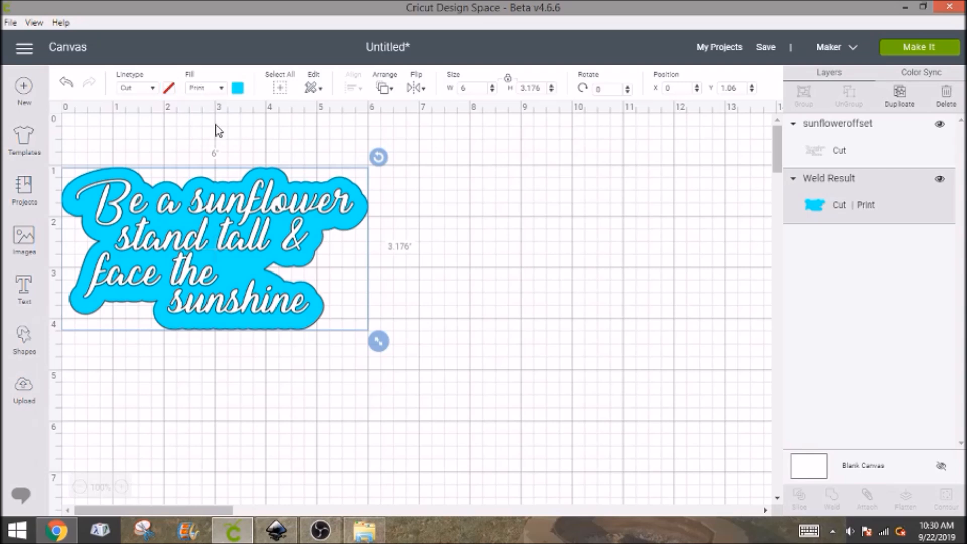
{"action": "left_click", "coordinate": [238, 89]}
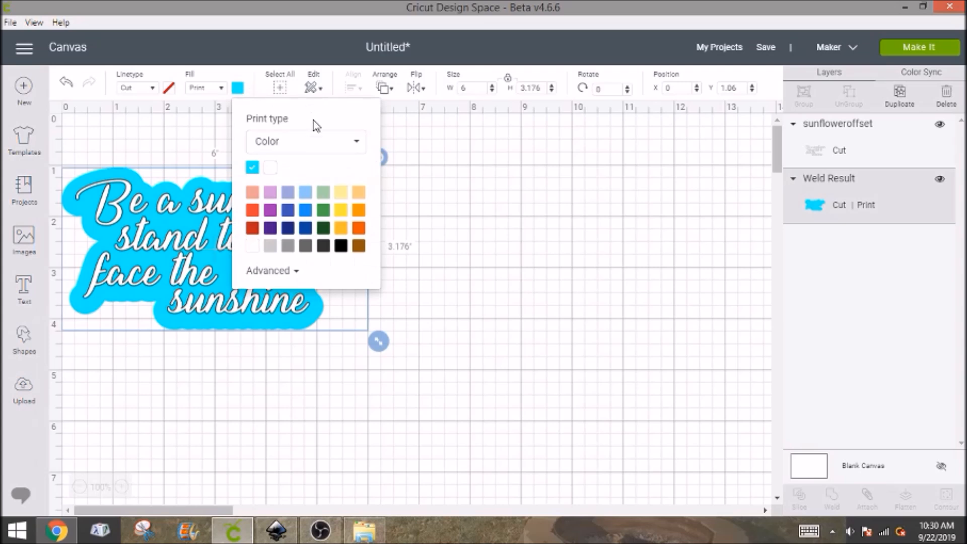
{"action": "left_click", "coordinate": [313, 141]}
{"action": "left_click", "coordinate": [304, 190]}
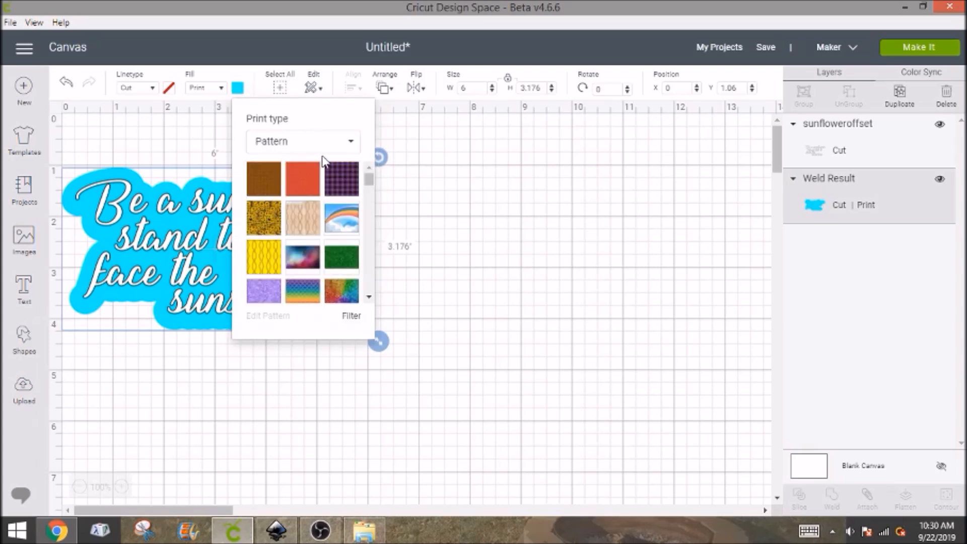
{"action": "left_click", "coordinate": [263, 225]}
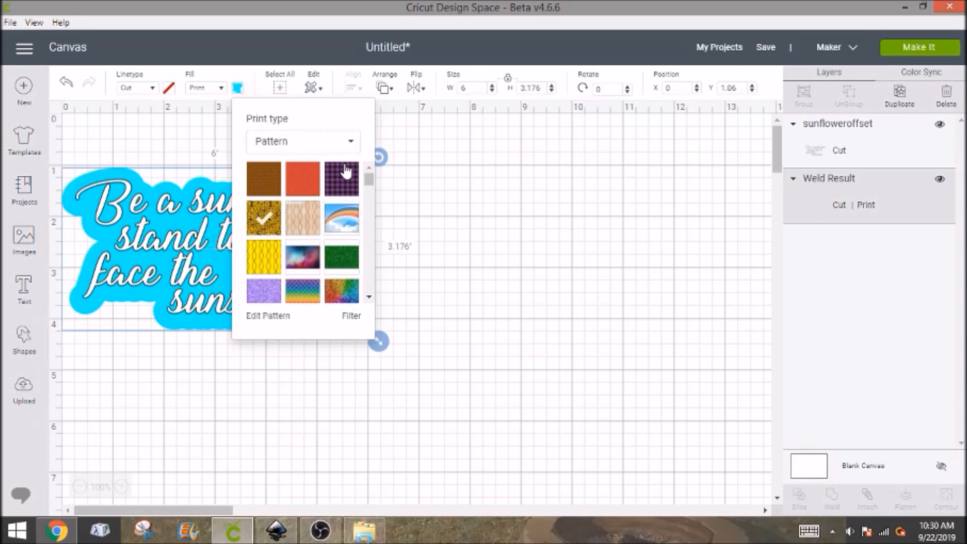
{"action": "left_click", "coordinate": [449, 255]}
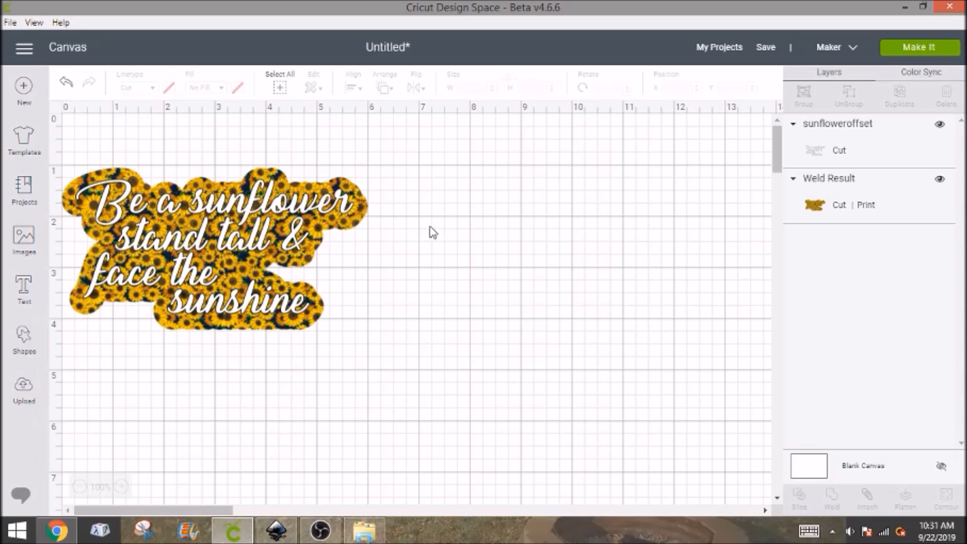
Step: Set the sunflower-patterned background layer's fill back to No Fill
{"action": "left_click", "coordinate": [348, 220]}
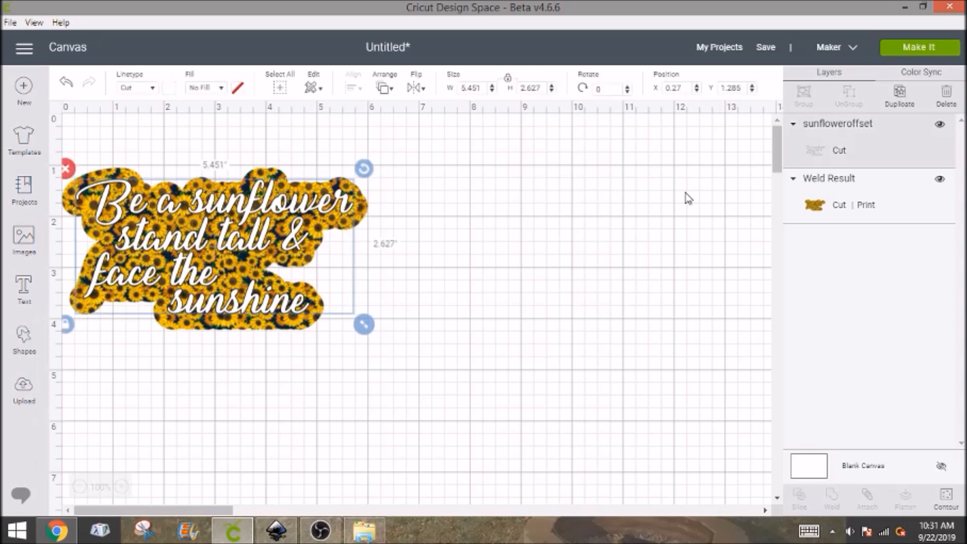
{"action": "left_click", "coordinate": [862, 184]}
{"action": "left_click", "coordinate": [213, 91]}
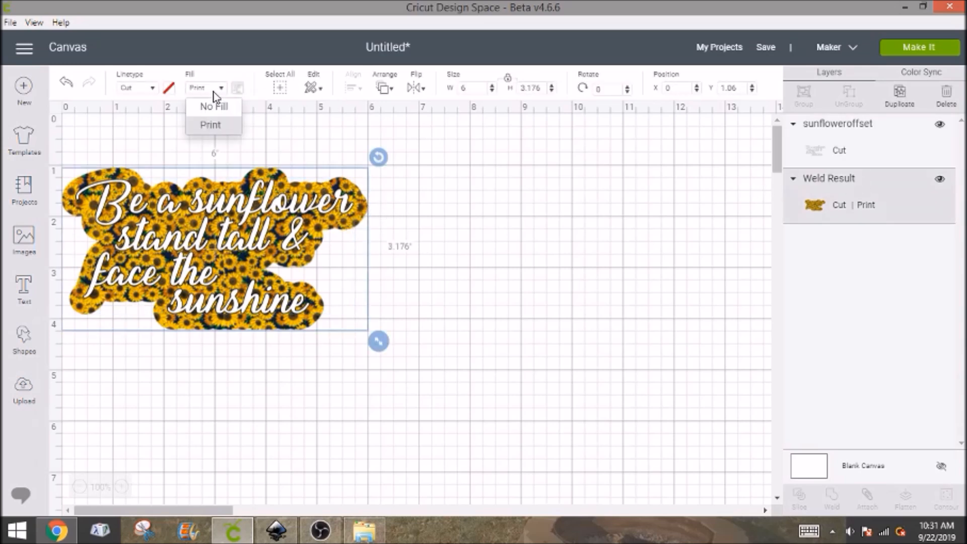
{"action": "left_click", "coordinate": [220, 109]}
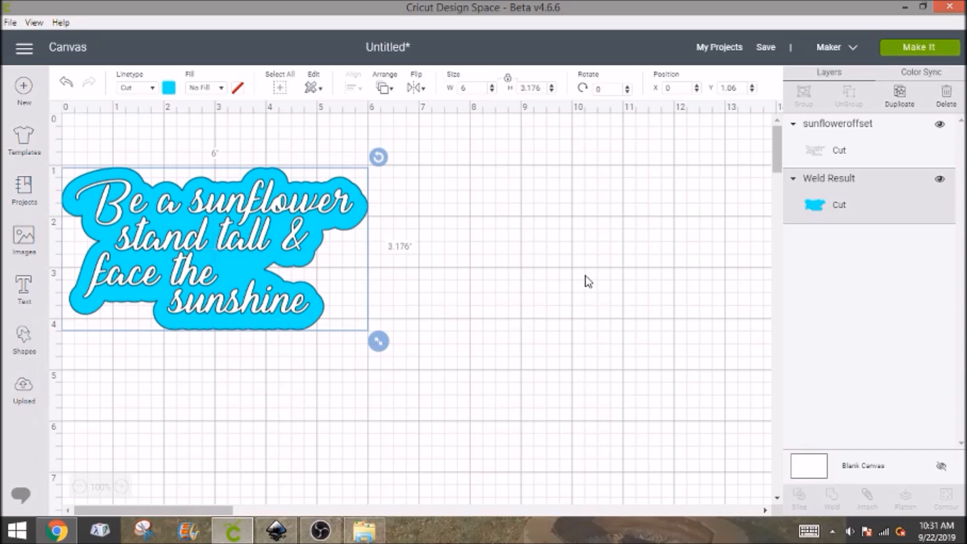
Step: Send the project to mat preparation and preview the background mat and the lettering mat
{"action": "left_click", "coordinate": [916, 52]}
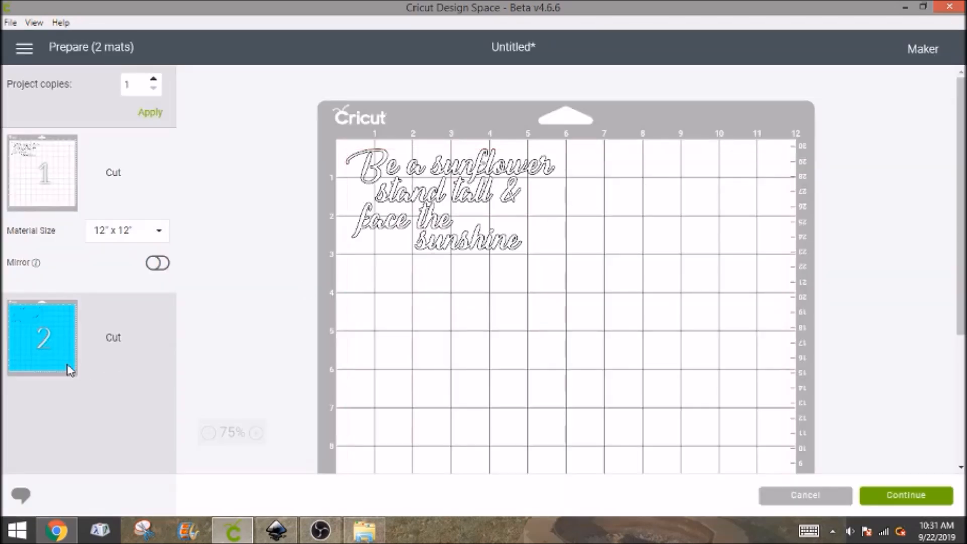
{"action": "left_click", "coordinate": [20, 367]}
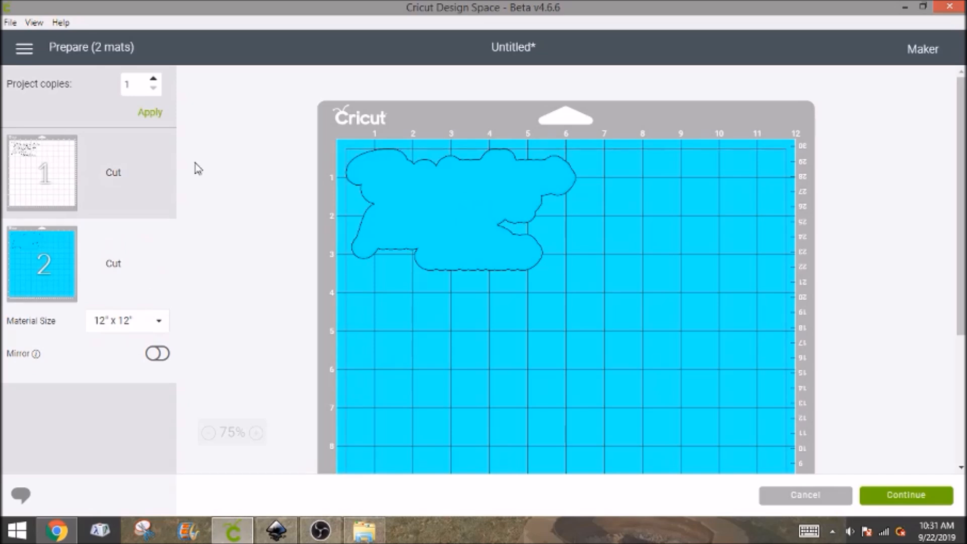
{"action": "left_click", "coordinate": [100, 188]}
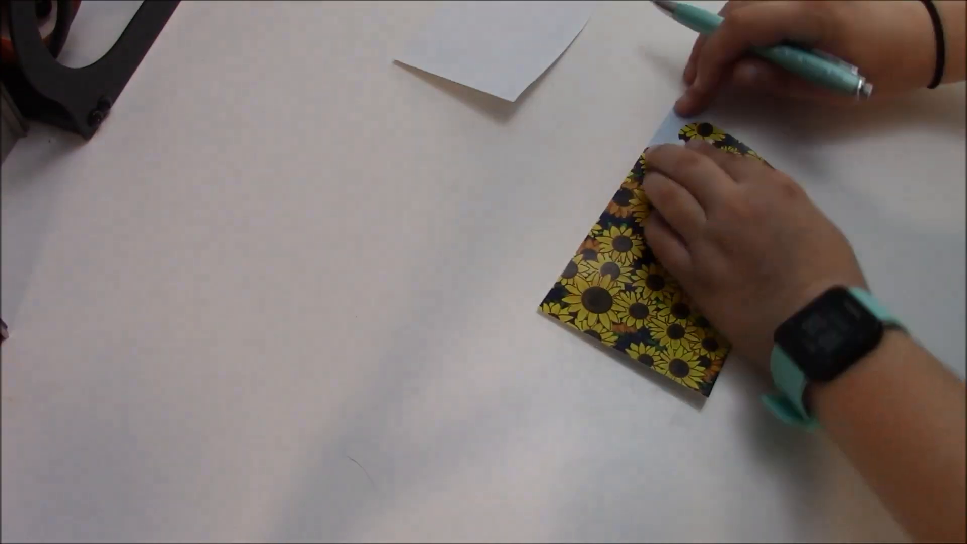